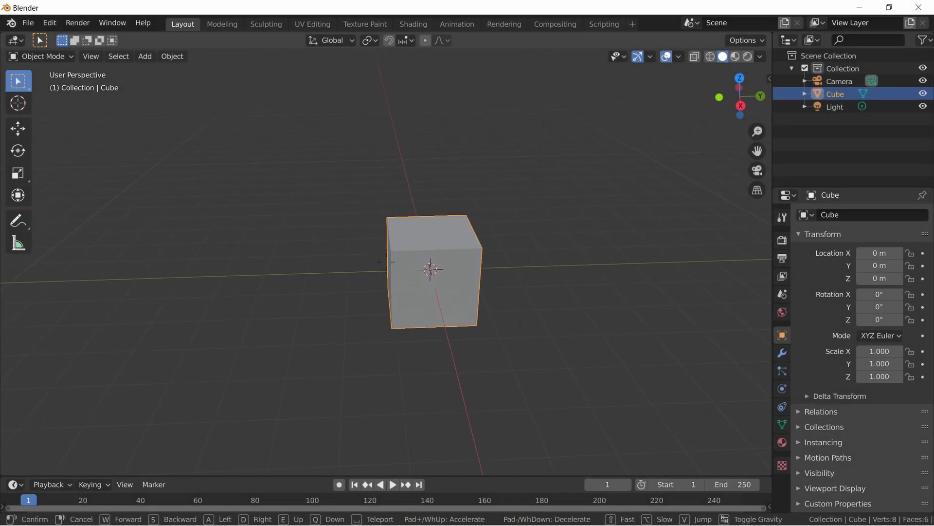
# Walk the view around the default cube to examine it from closer up and from several sides
pyautogui.press('w')
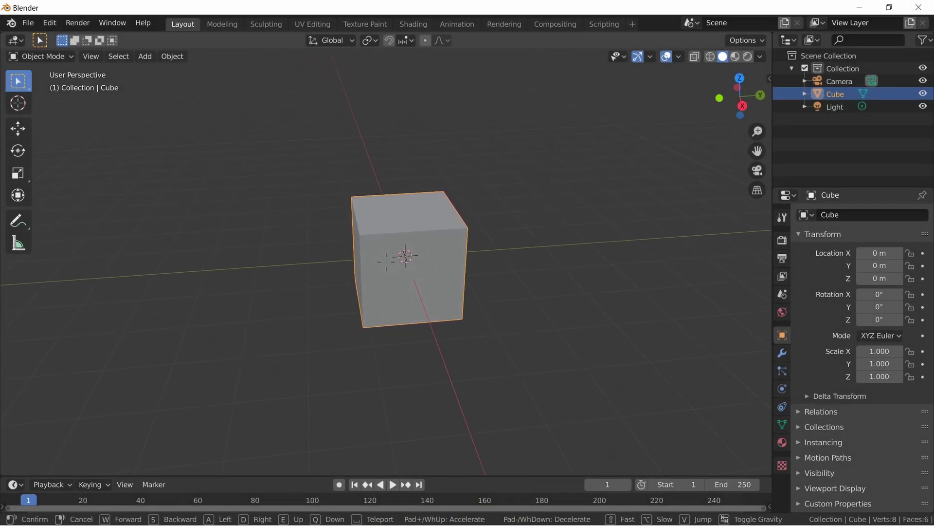
pyautogui.press('w')
pyautogui.press('a')
pyautogui.press('w')
pyautogui.press('a')
pyautogui.press('s')
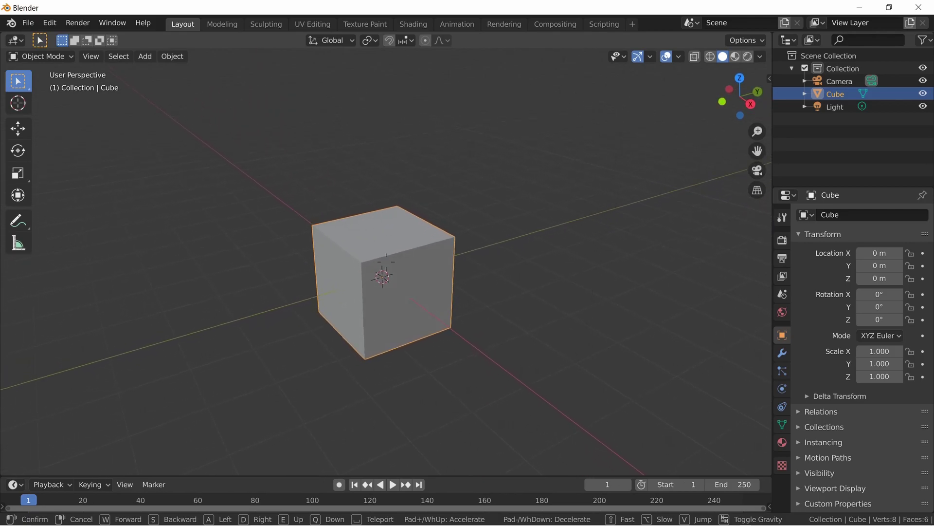
pyautogui.press('a')
pyautogui.press('w')
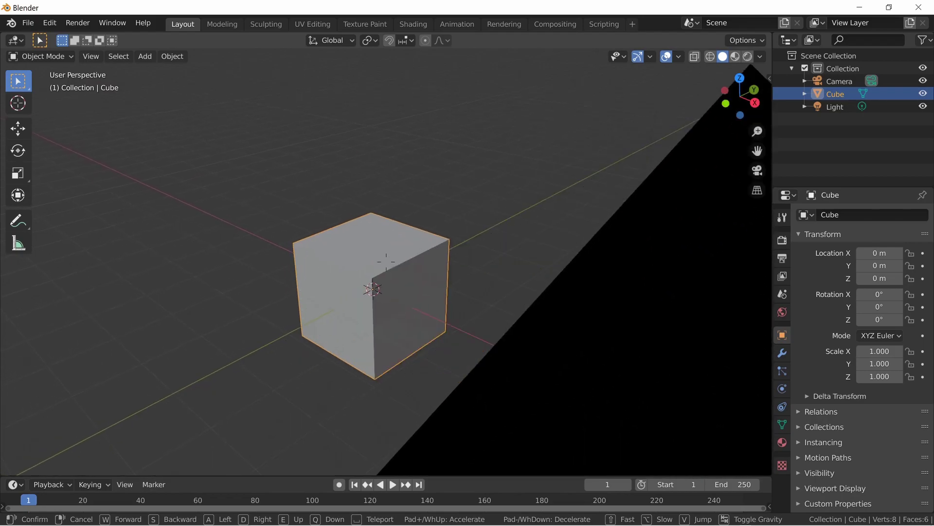
pyautogui.click(387, 262)
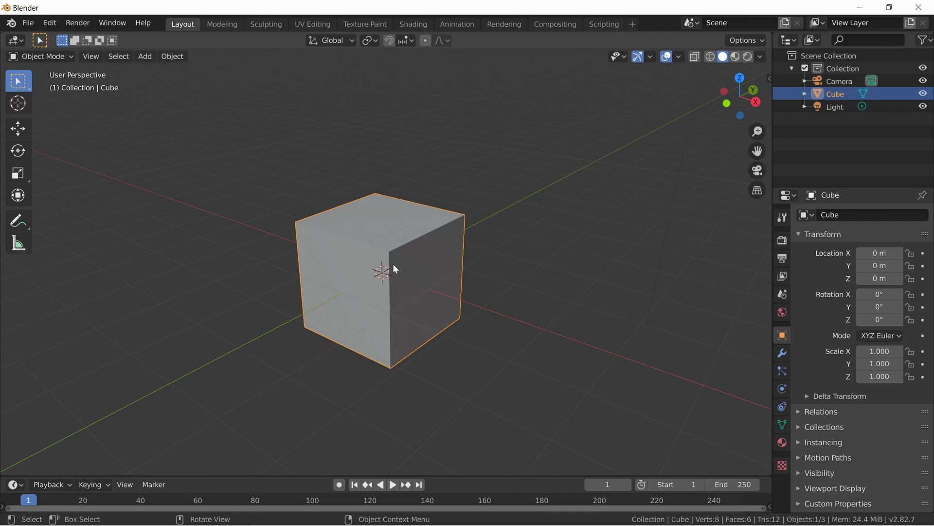
pyautogui.press('Tab')
pyautogui.press('Tab')
pyautogui.press('Tab')
pyautogui.press('Tab')
pyautogui.press('Tab')
pyautogui.press('Tab')
pyautogui.press('Tab')
pyautogui.press('Tab')
# Delete the default cube and add a rock mesh with the Rock Generator
pyautogui.press('x')
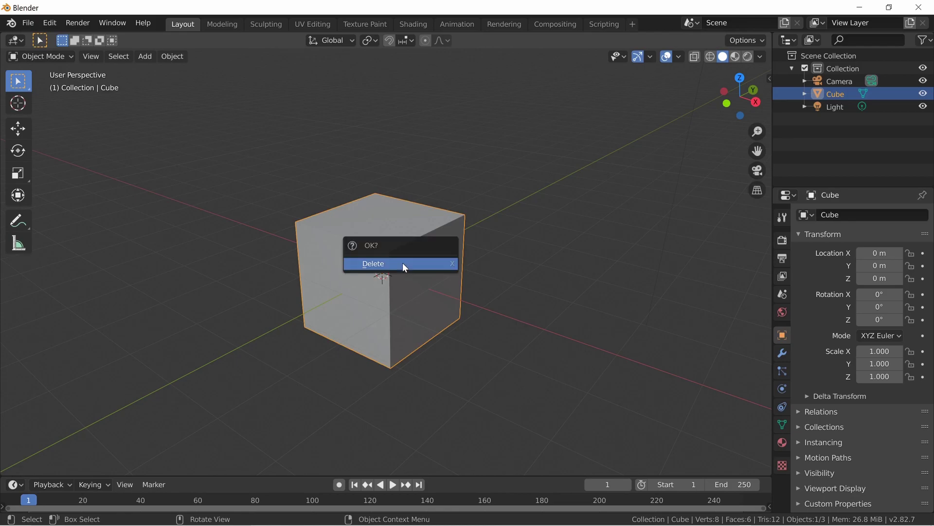
pyautogui.click(402, 262)
pyautogui.hotkey('shift', 'a')
pyautogui.moveTo(402, 261)
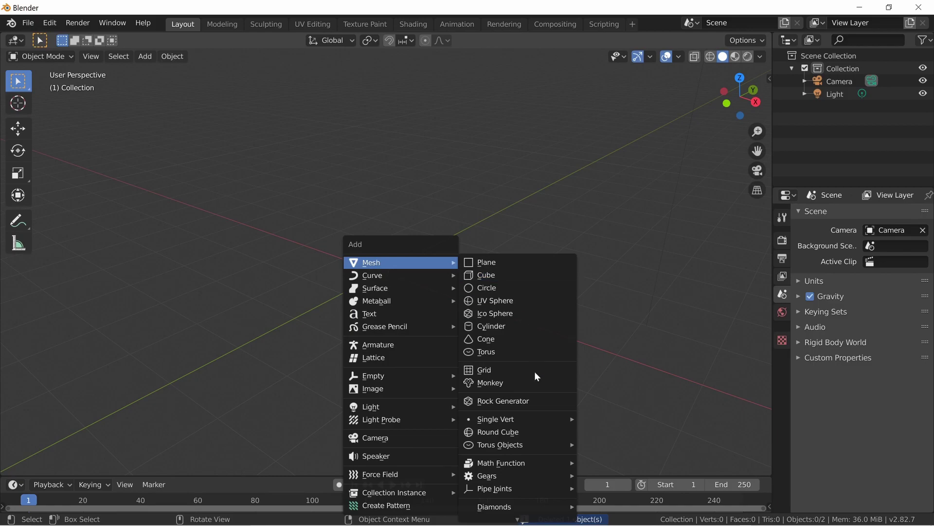
pyautogui.click(533, 405)
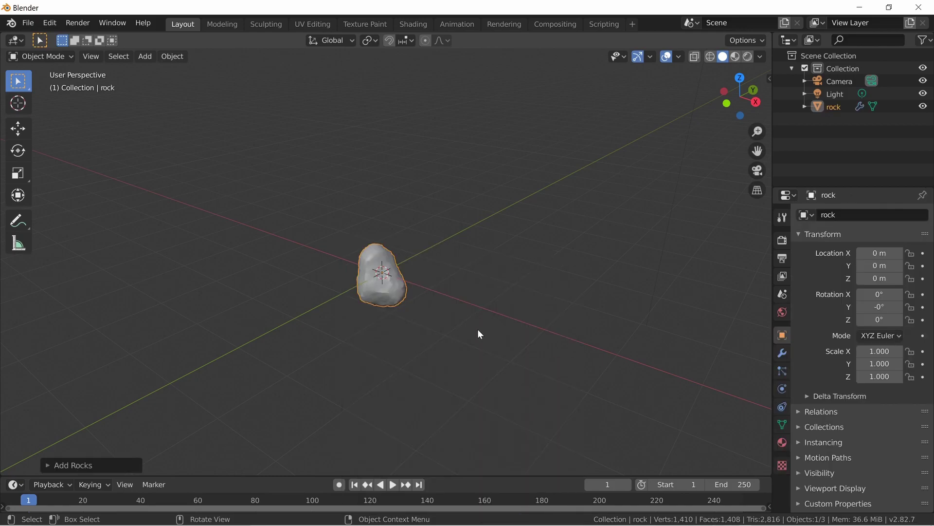
# Expand the Add Rocks settings for the newly added rock
pyautogui.hotkey('shift', '`')
pyautogui.press('w')
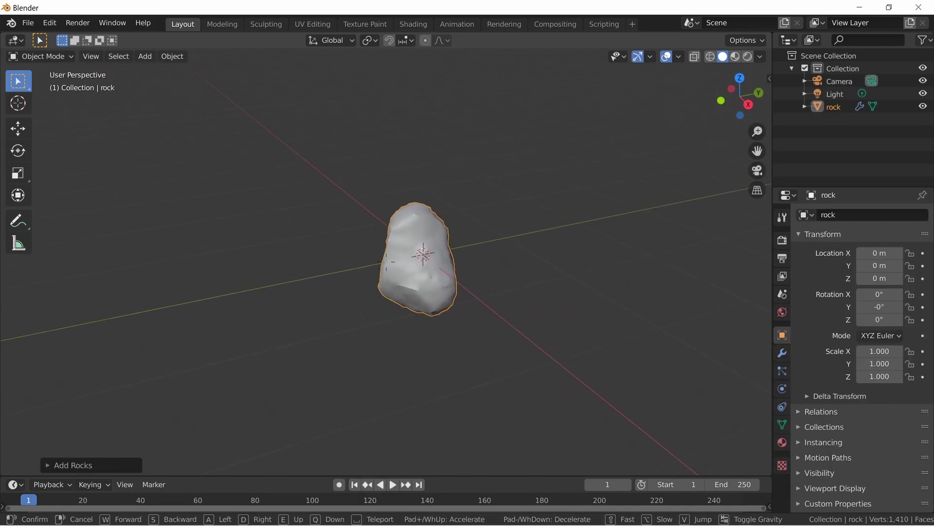
pyautogui.click(222, 323)
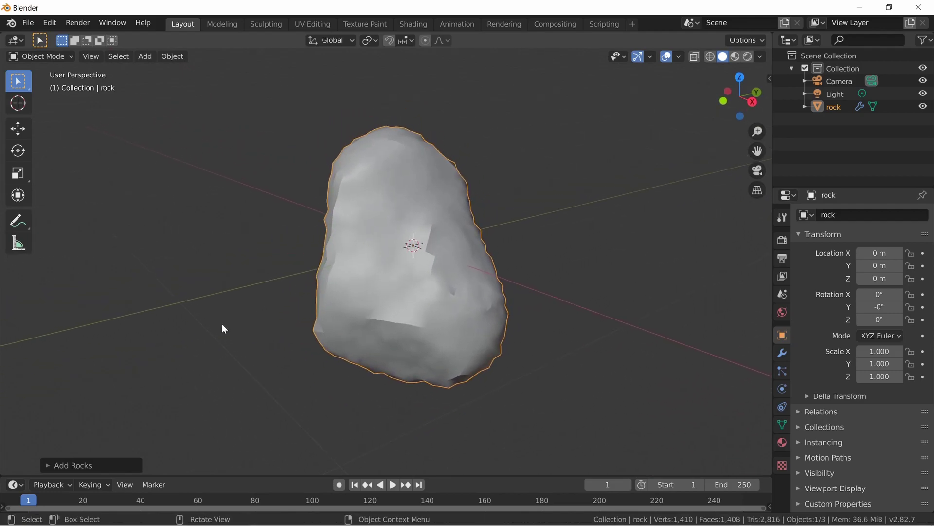
pyautogui.click(117, 463)
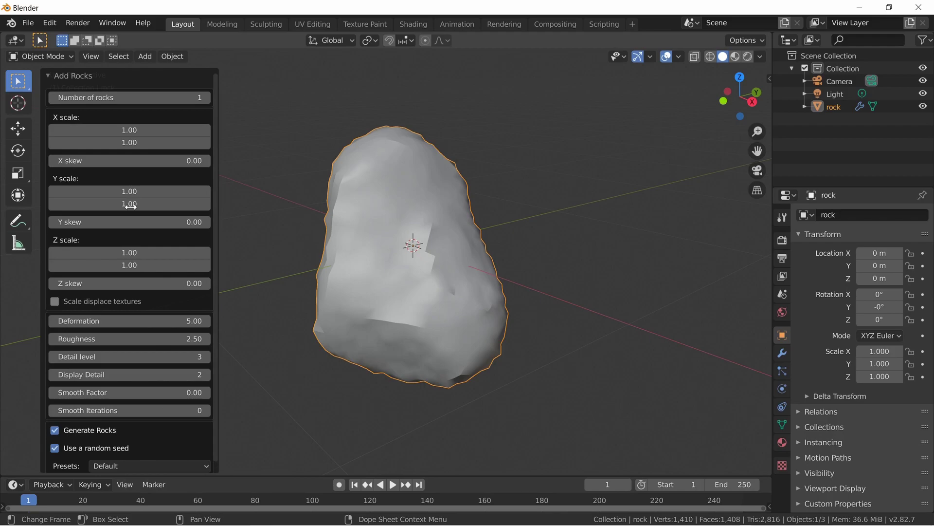
# Examine the generated rock's shape and surface from another side
pyautogui.hotkey('shift', '`')
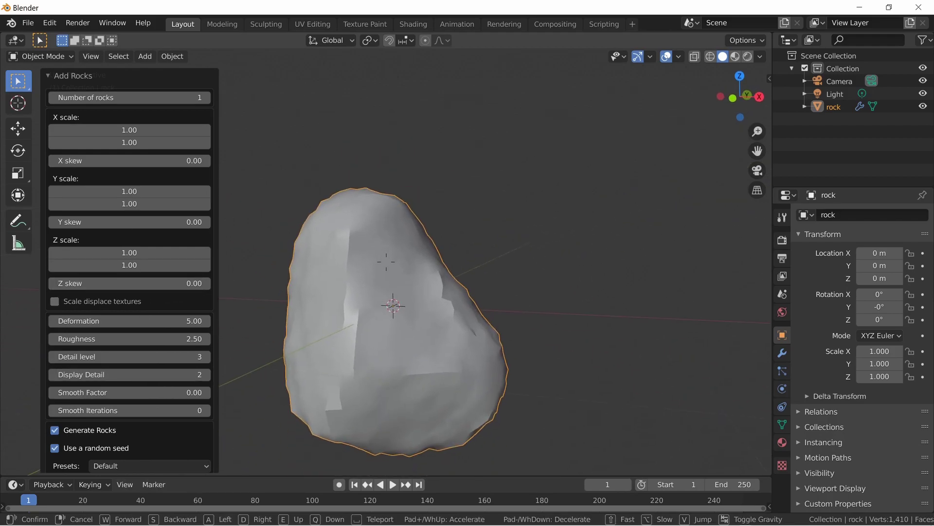
pyautogui.press('s')
pyautogui.press('w')
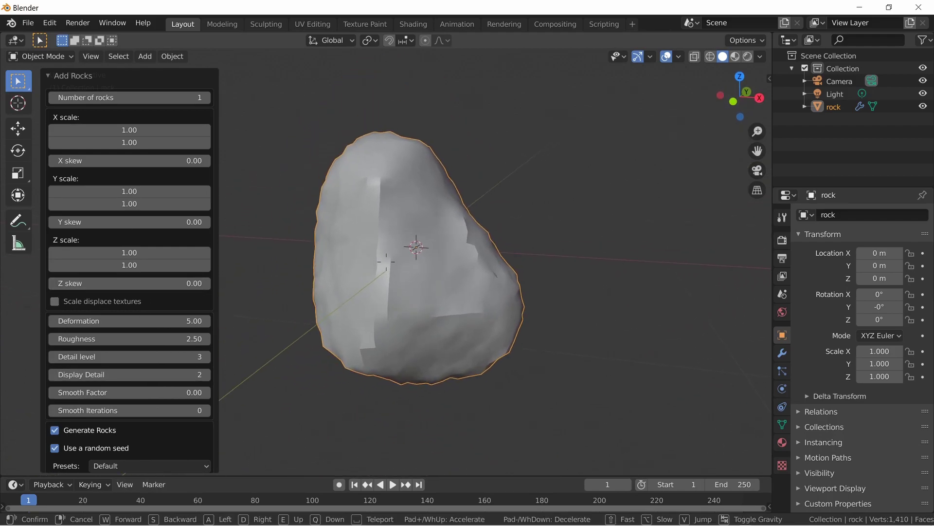
pyautogui.press('a')
pyautogui.press('d')
pyautogui.press('a')
pyautogui.press('w')
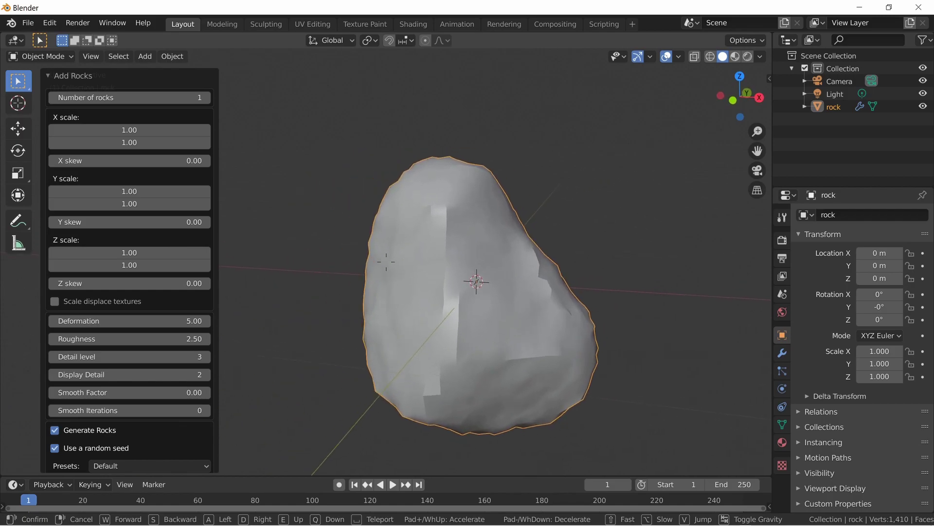
pyautogui.click(386, 261)
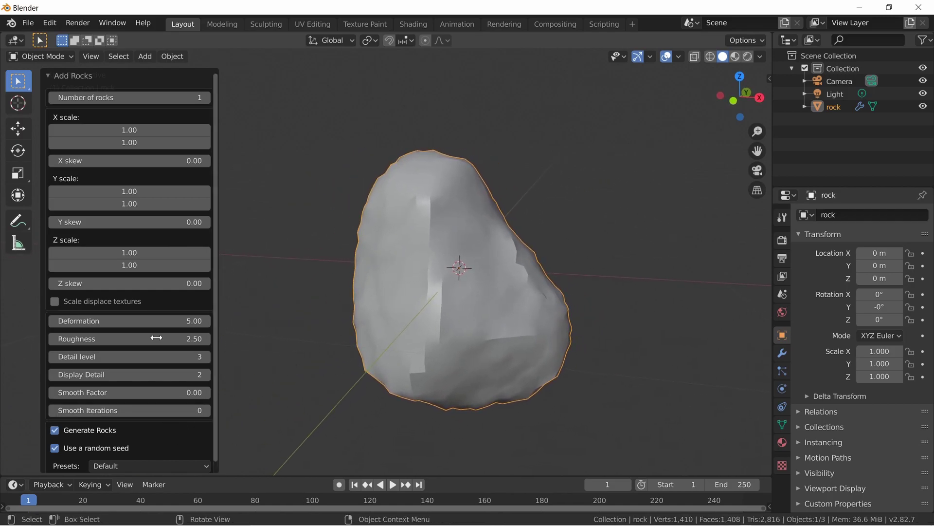
# Set the rock's X scale range to 1.27 and 3.15
pyautogui.press('Return')
pyautogui.click(153, 141)
pyautogui.write('2')
pyautogui.press('Return')
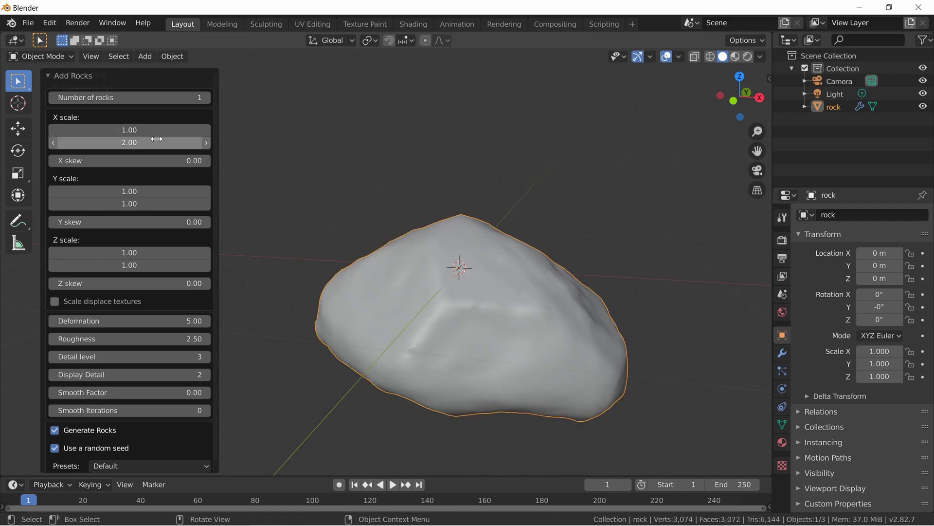
pyautogui.moveTo(163, 130)
pyautogui.mouseDown()
pyautogui.moveTo(179, 129)
pyautogui.moveTo(138, 130)
pyautogui.moveTo(222, 134)
pyautogui.moveTo(171, 129)
pyautogui.mouseUp()
# Turn off the random seed and use user seed 26, with the lower X scale value at 0.83
pyautogui.scroll(-3, 103, 491)
pyautogui.scroll(-1, 78, 439)
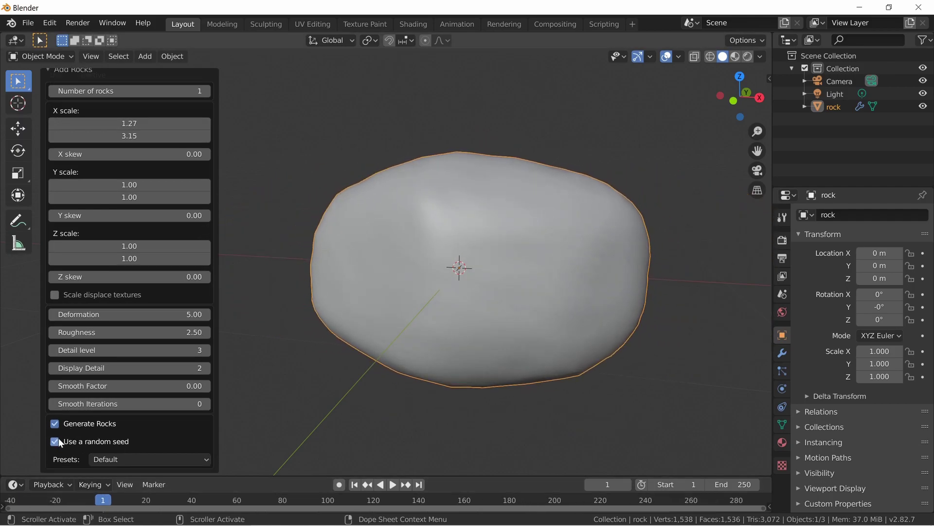
pyautogui.click(55, 442)
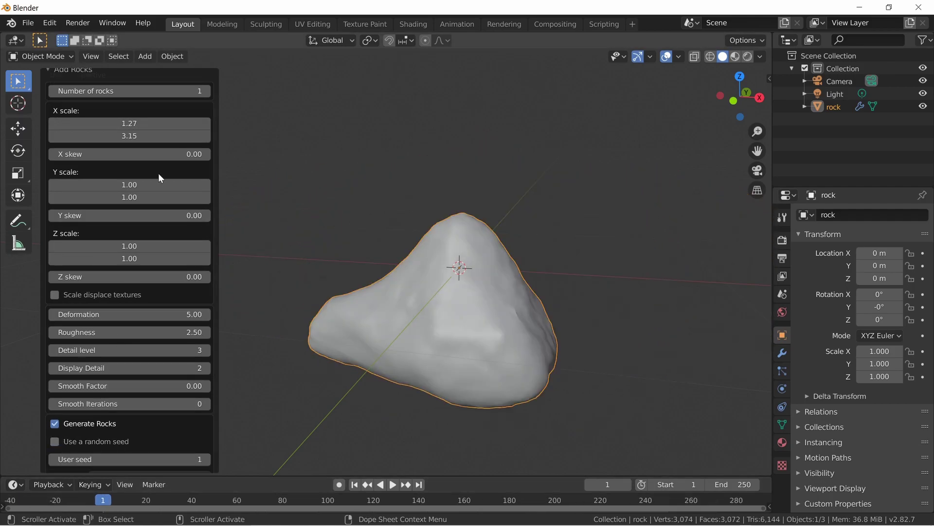
pyautogui.moveTo(157, 125)
pyautogui.mouseDown()
pyautogui.moveTo(131, 125)
pyautogui.moveTo(180, 125)
pyautogui.moveTo(146, 125)
pyautogui.mouseUp()
pyautogui.scroll(-3, 169, 440)
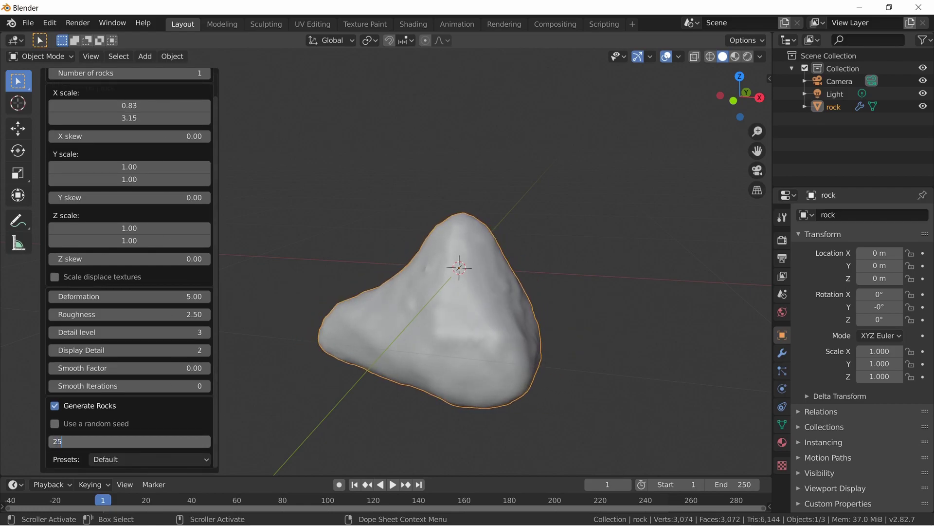
pyautogui.press('Return')
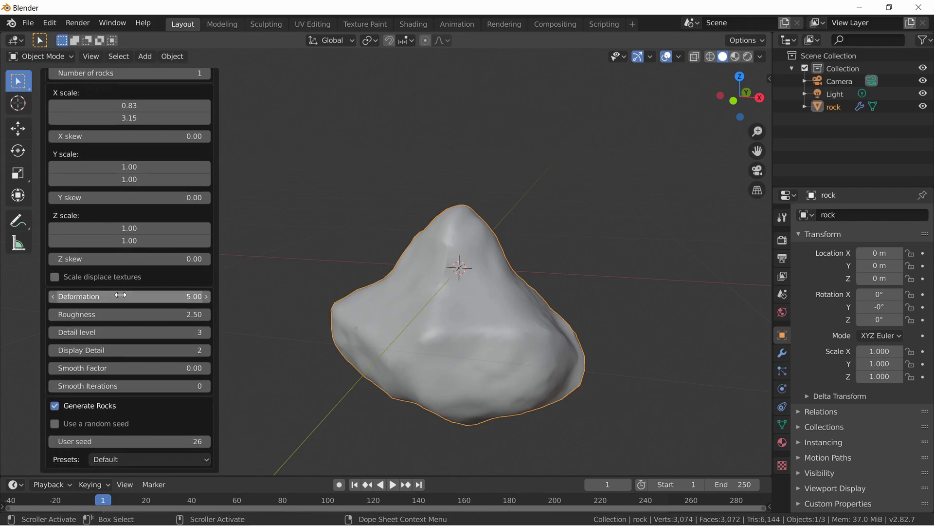
# Set the rock's Y scale range to 0.96 and 2.58 and its Z scale range to 1.41 and 2.09
pyautogui.scroll(2, 165, 214)
pyautogui.moveTo(172, 182)
pyautogui.mouseDown()
pyautogui.moveTo(232, 181)
pyautogui.moveTo(171, 182)
pyautogui.mouseUp()
pyautogui.hotkey('shift', '`')
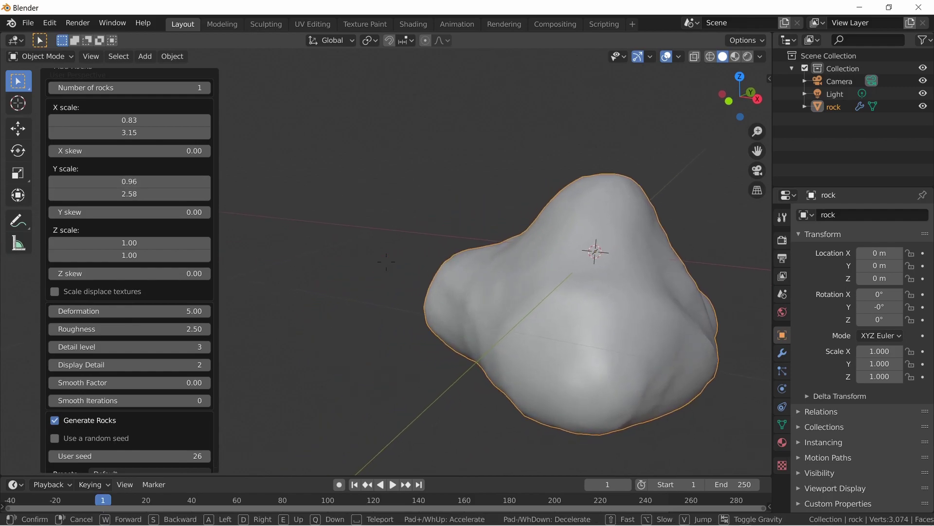
pyautogui.press('d')
pyautogui.press('a')
pyautogui.press('s')
pyautogui.rightClick(386, 261)
pyautogui.moveTo(181, 240)
pyautogui.mouseDown()
pyautogui.moveTo(207, 240)
pyautogui.moveTo(175, 238)
pyautogui.moveTo(197, 241)
pyautogui.moveTo(176, 257)
pyautogui.mouseUp()
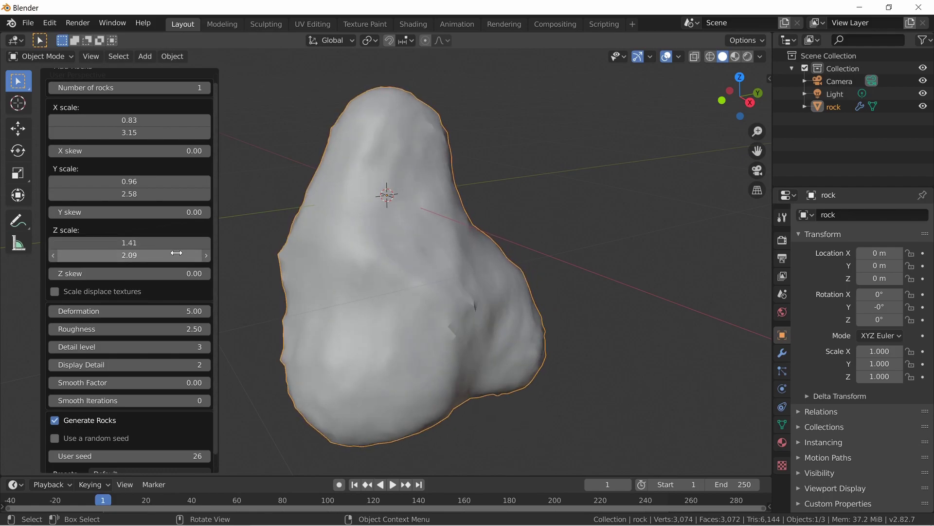
# Adjust the rock's lower X scale to 1.97, X skew to 0.63, Y scale range to 1.24 and 3.33, and upper Z scale to 2.13
pyautogui.moveTo(175, 195); pyautogui.dragTo(192, 181)
pyautogui.moveTo(141, 120); pyautogui.dragTo(177, 152)
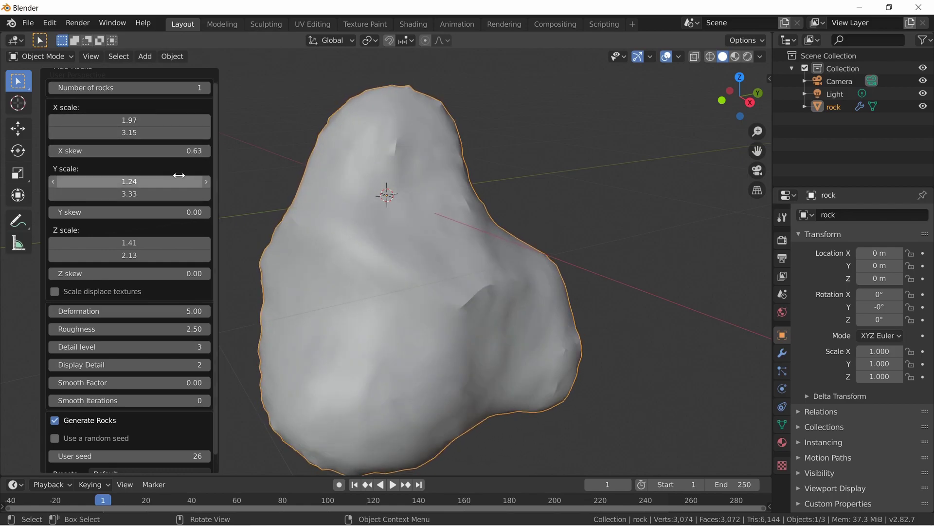
pyautogui.hotkey('shift', '`')
pyautogui.press('Escape')
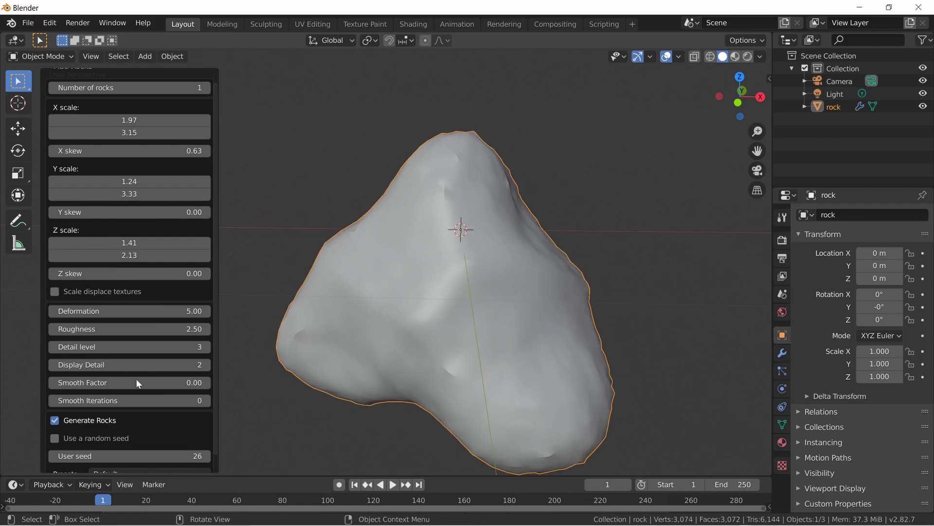
# Apply the Fake Ocean preset to the rock and inspect its rippled surface up close
pyautogui.scroll(-1, 162, 343)
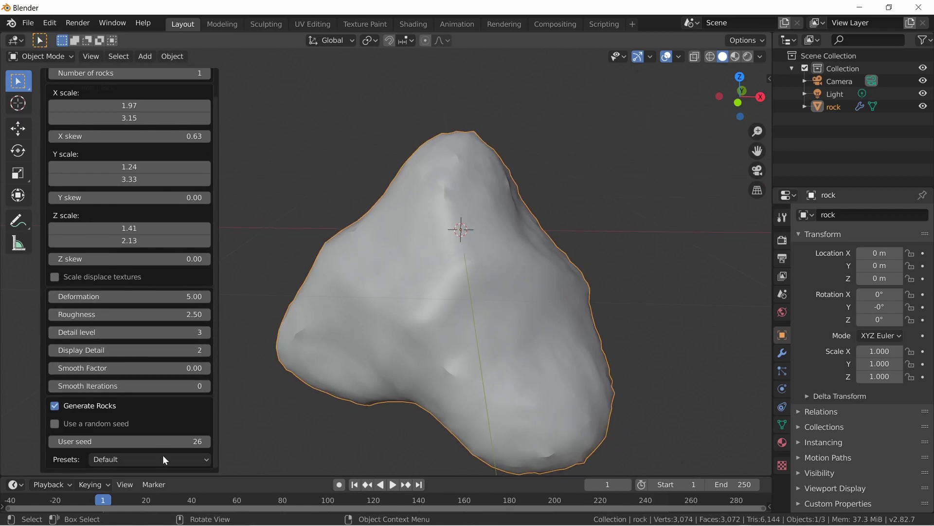
pyautogui.click(177, 459)
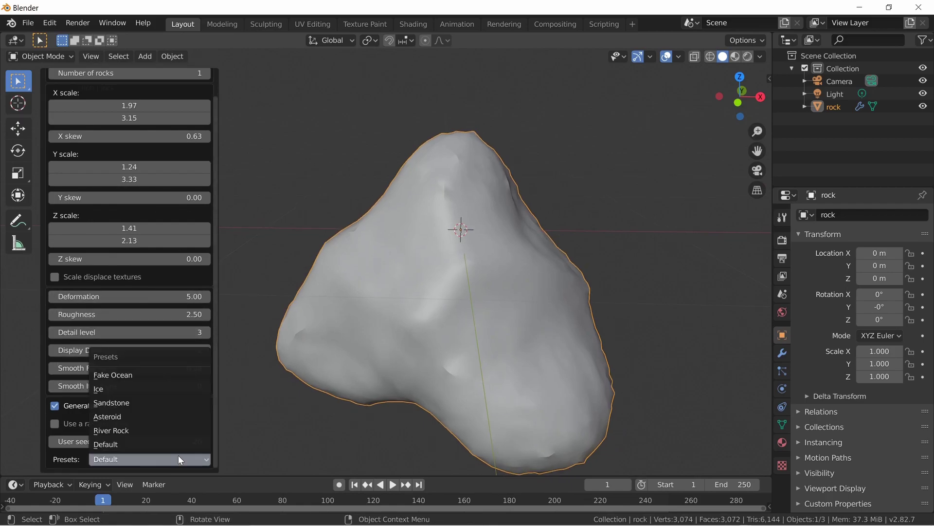
pyautogui.click(184, 376)
pyautogui.hotkey('shift', '`')
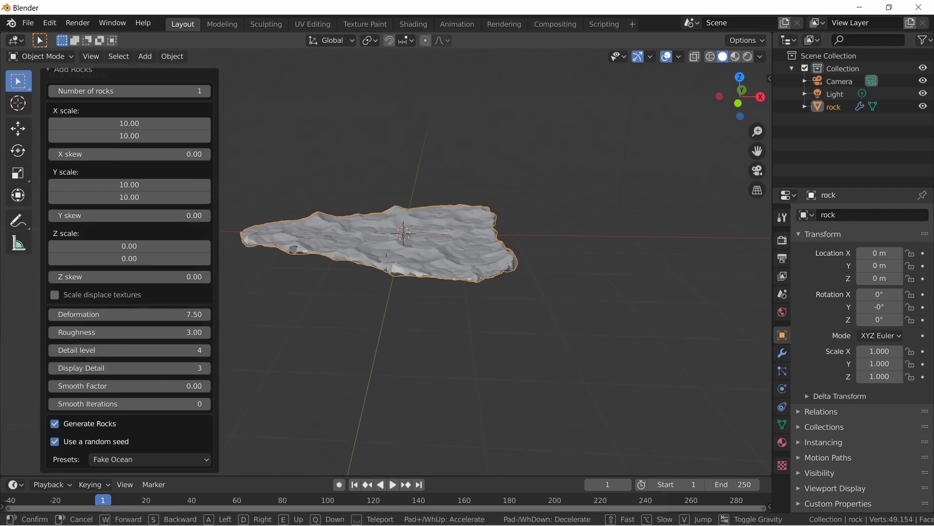
pyautogui.press('w')
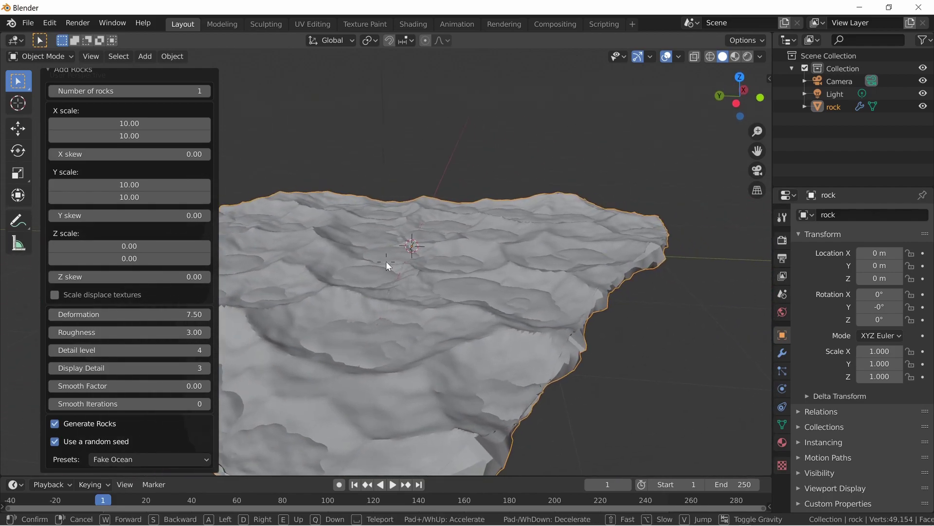
pyautogui.click(386, 261)
# Switch the rock to the Ice preset and view its shape
pyautogui.click(180, 458)
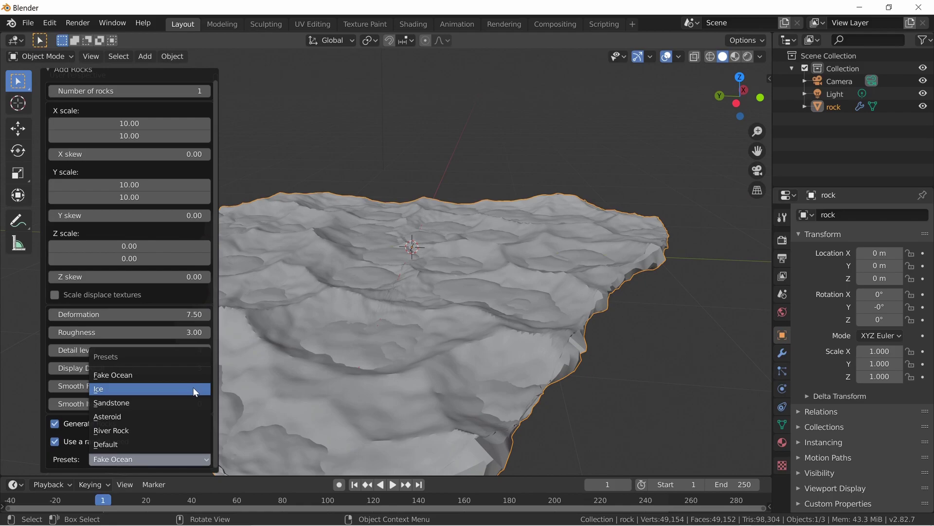
pyautogui.click(193, 387)
pyautogui.hotkey('shift', '`')
pyautogui.press('w')
pyautogui.click(387, 266)
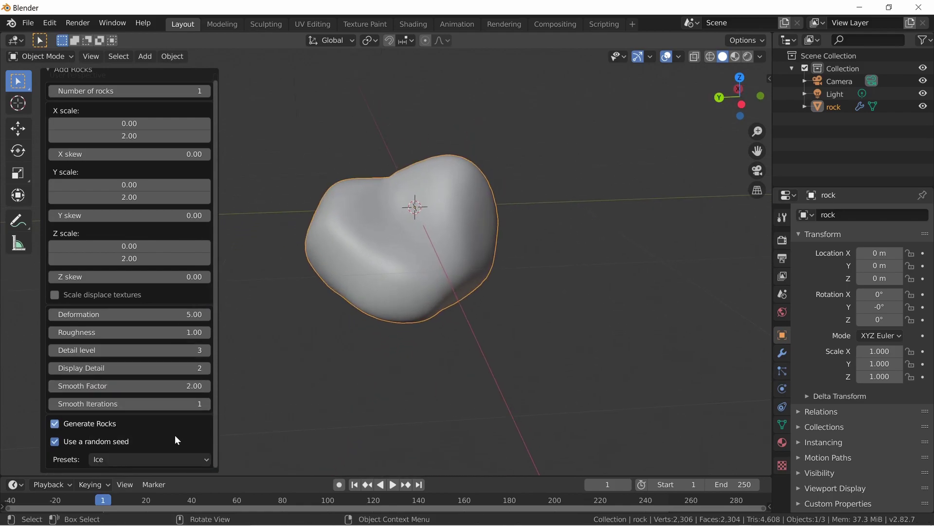
# Switch the rock to the Sandstone preset and view its layered surface up close
pyautogui.click(180, 458)
pyautogui.click(187, 406)
pyautogui.hotkey('shift', '`')
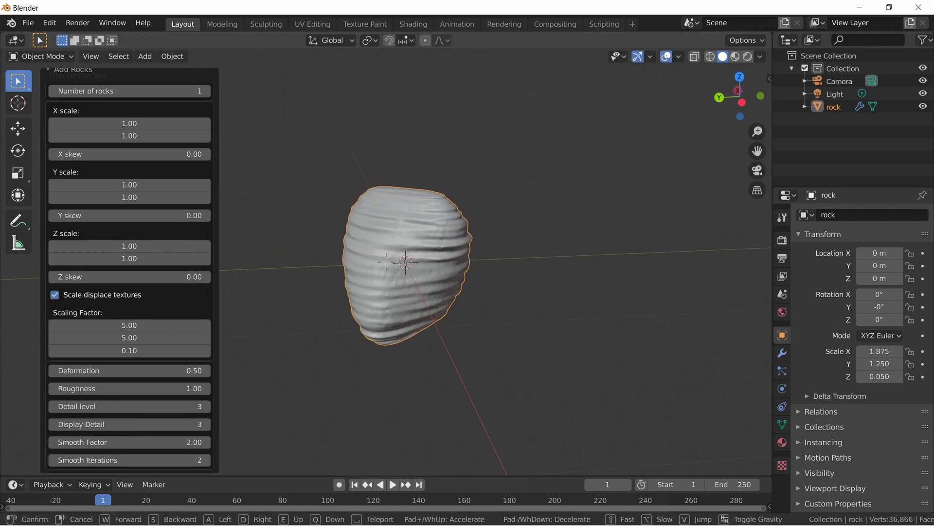
pyautogui.press('w')
pyautogui.click(386, 262)
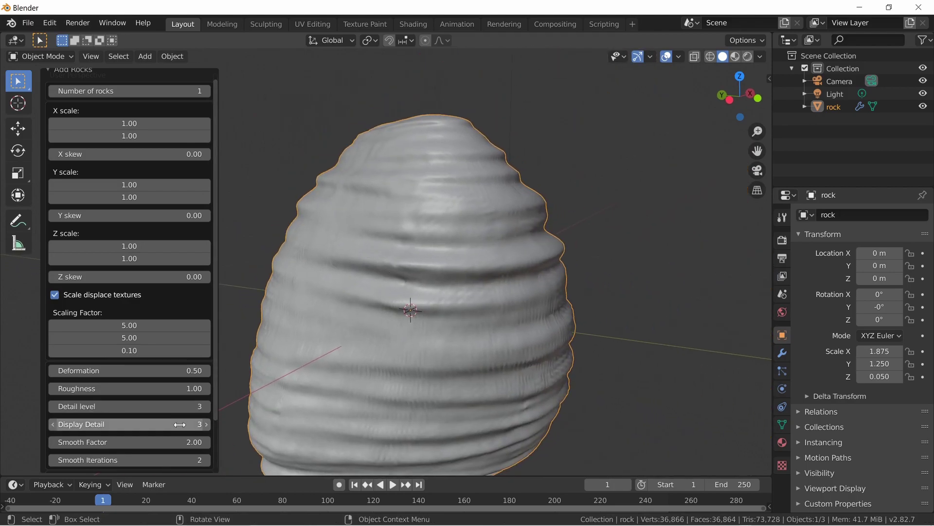
# Switch the rock to the River Rock preset
pyautogui.scroll(-3, 177, 445)
pyautogui.click(181, 463)
pyautogui.click(186, 429)
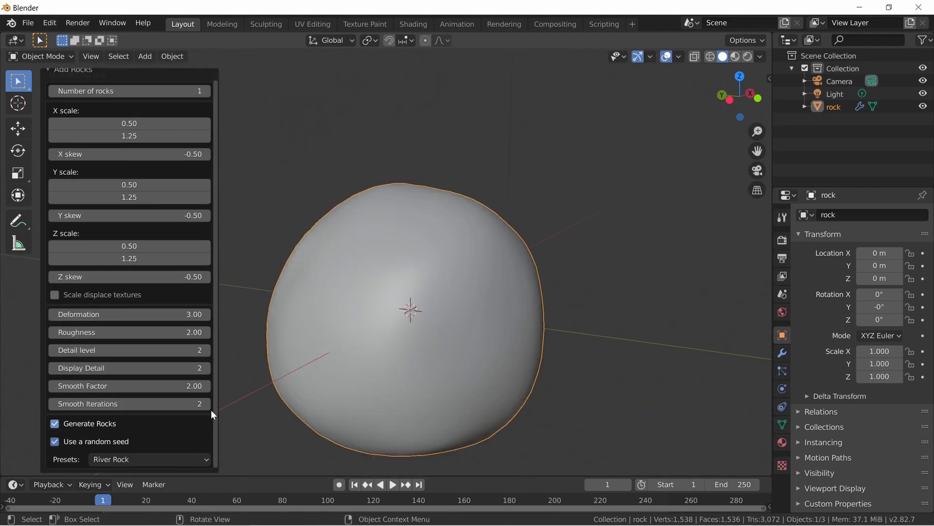
pyautogui.hotkey('shift', '`')
pyautogui.press('w')
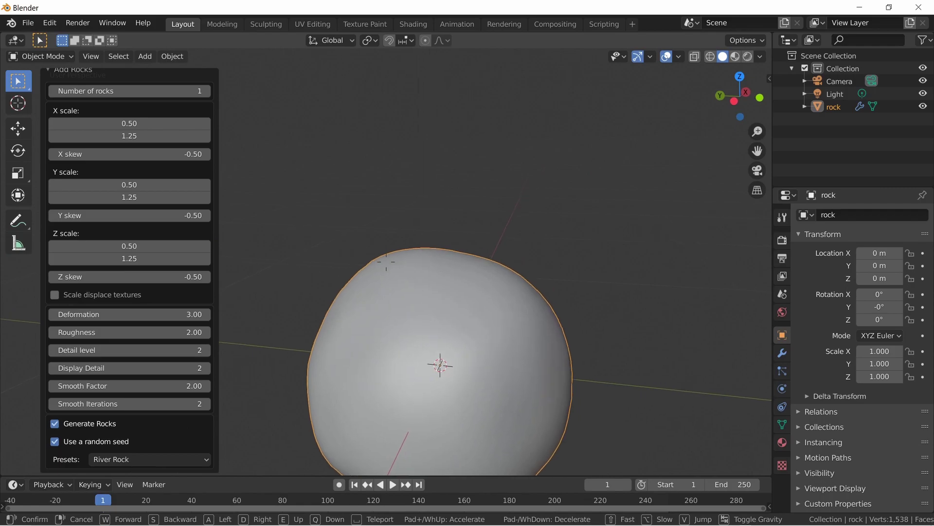
pyautogui.click(397, 303)
# Apply flat shading to the river rock and check its faces up close
pyautogui.rightClick(380, 344)
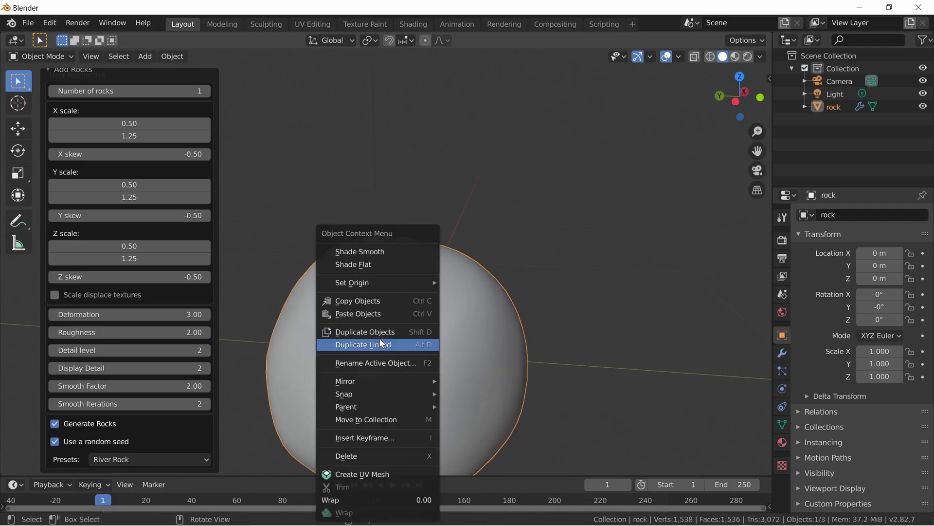
pyautogui.click(404, 269)
pyautogui.hotkey('shift', '`')
pyautogui.press('w')
pyautogui.click(386, 263)
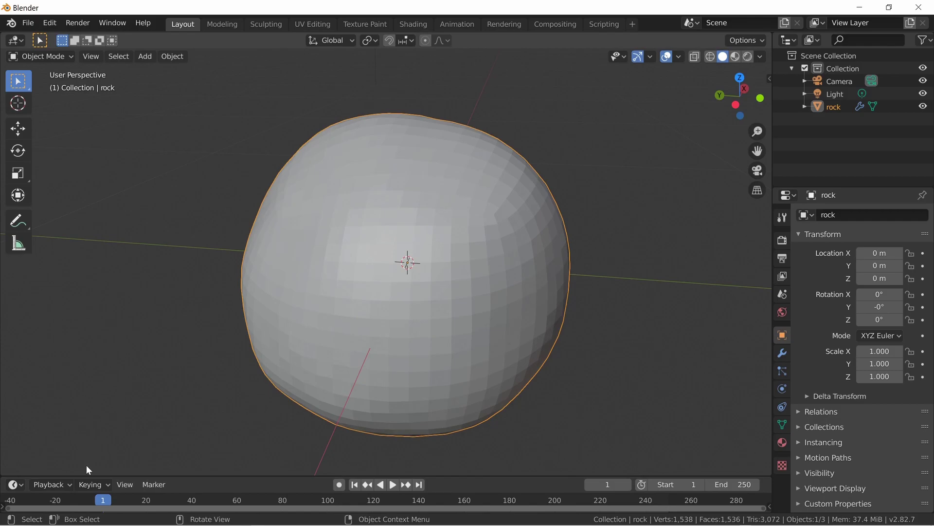
# Delete the flat-shaded rock and generate a new rock with the Rock Generator
pyautogui.press('x')
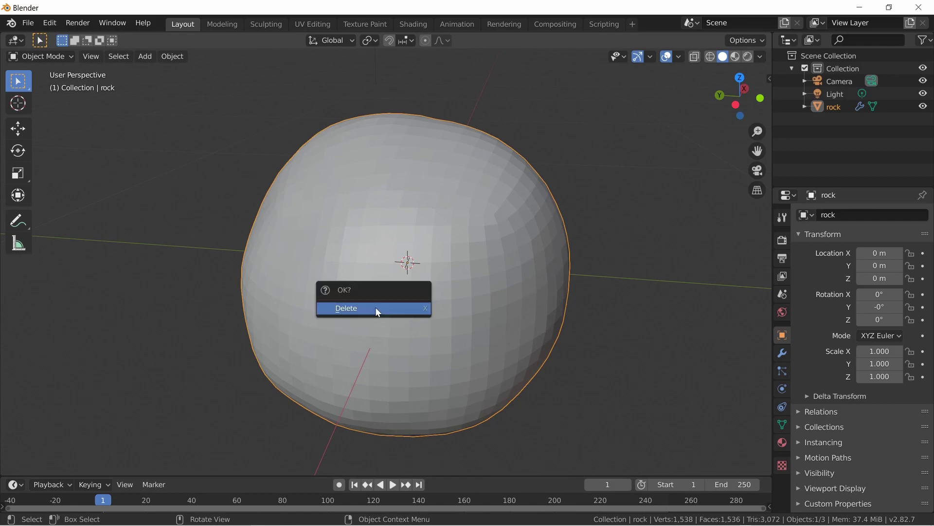
pyautogui.click(375, 306)
pyautogui.hotkey('shift', 'a')
pyautogui.moveTo(412, 265)
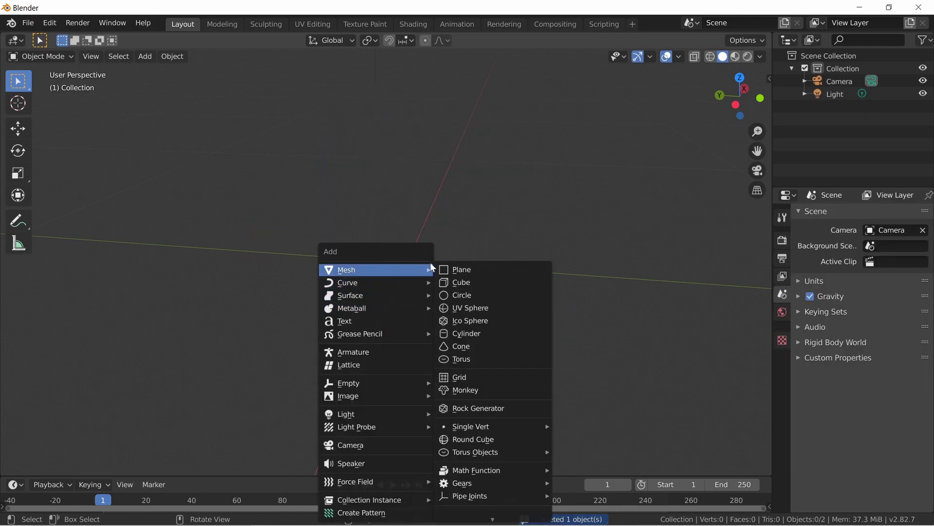
pyautogui.click(492, 411)
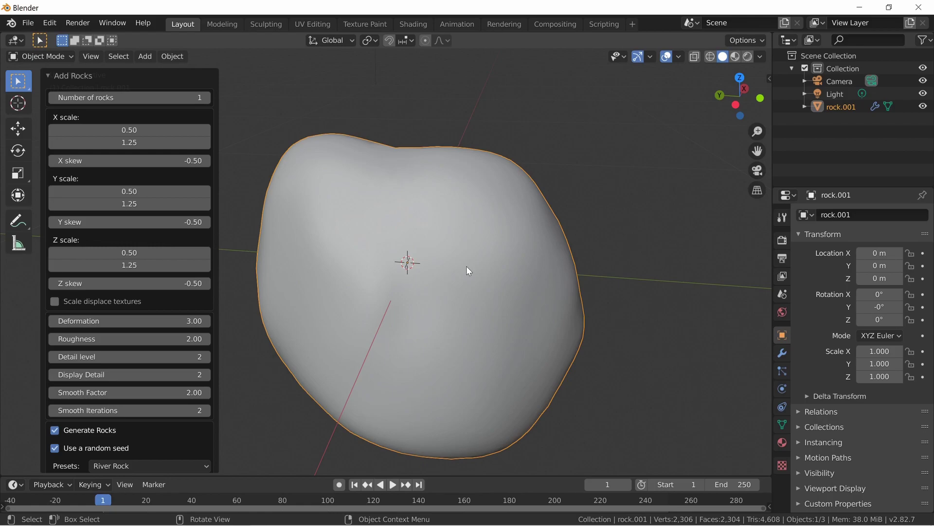
# Replace the rock with another one from the Rock Generator and view it from a different side
pyautogui.rightClick(448, 265)
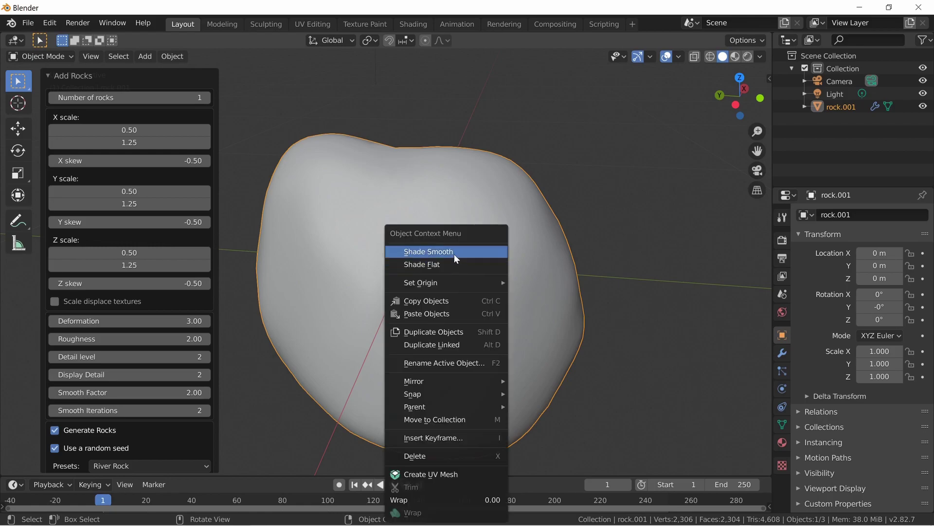
pyautogui.click(416, 269)
pyautogui.press('Delete')
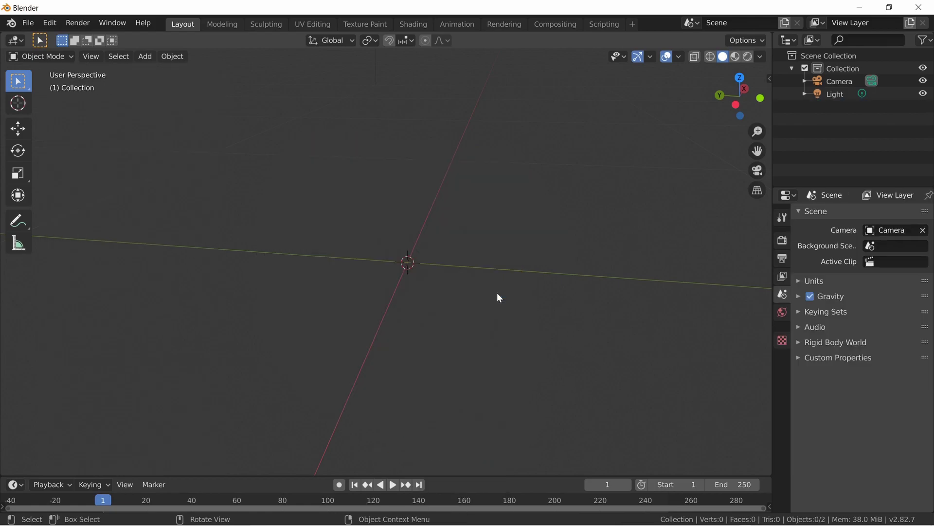
pyautogui.hotkey('shift', 'a')
pyautogui.moveTo(468, 264)
pyautogui.click(594, 408)
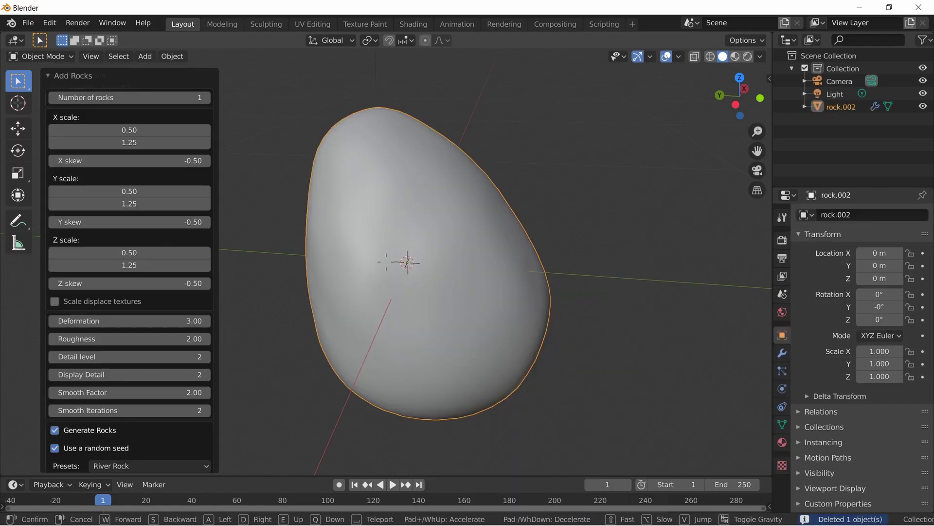
pyautogui.hotkey('shift', '`')
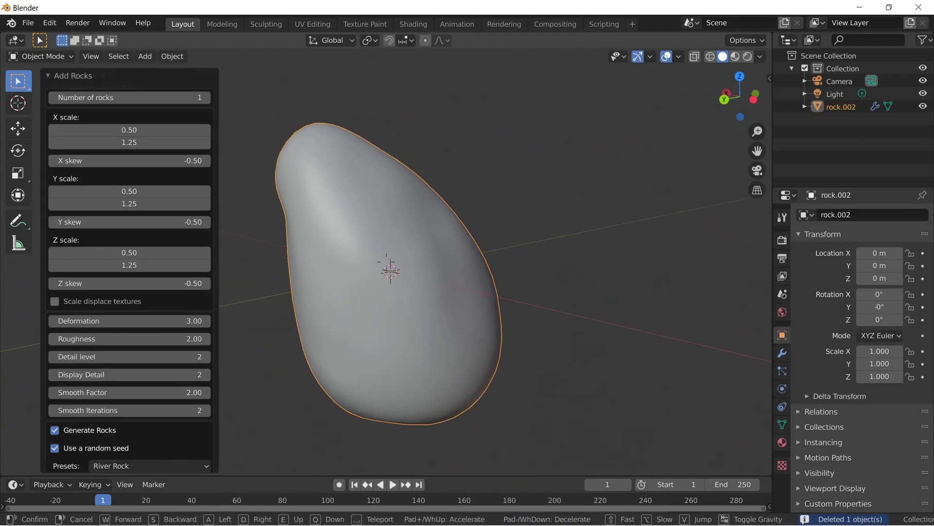
pyautogui.click(386, 261)
pyautogui.hotkey('shift', '`')
pyautogui.press('Escape')
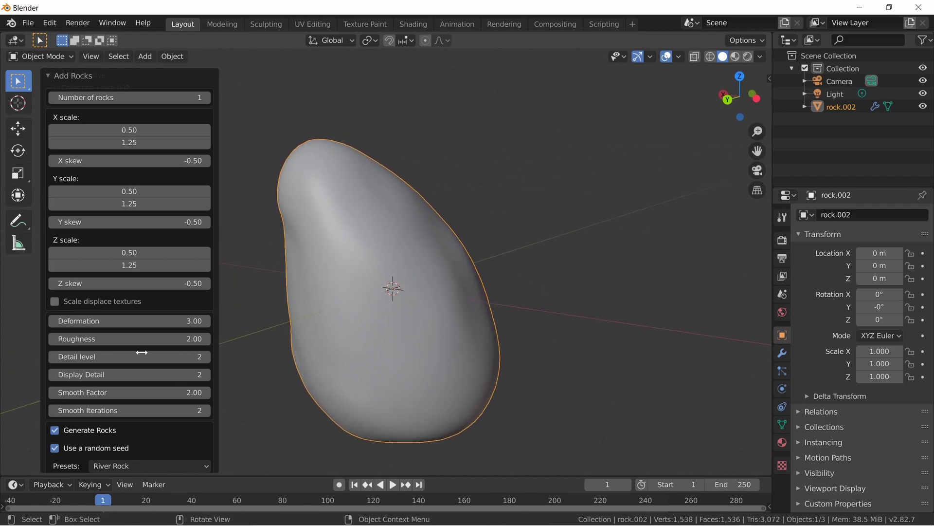
# Lower the rock's Deformation to 2.58 and replace the random seed with user seed 25
pyautogui.moveTo(144, 318); pyautogui.dragTo(138, 317)
pyautogui.click(55, 449)
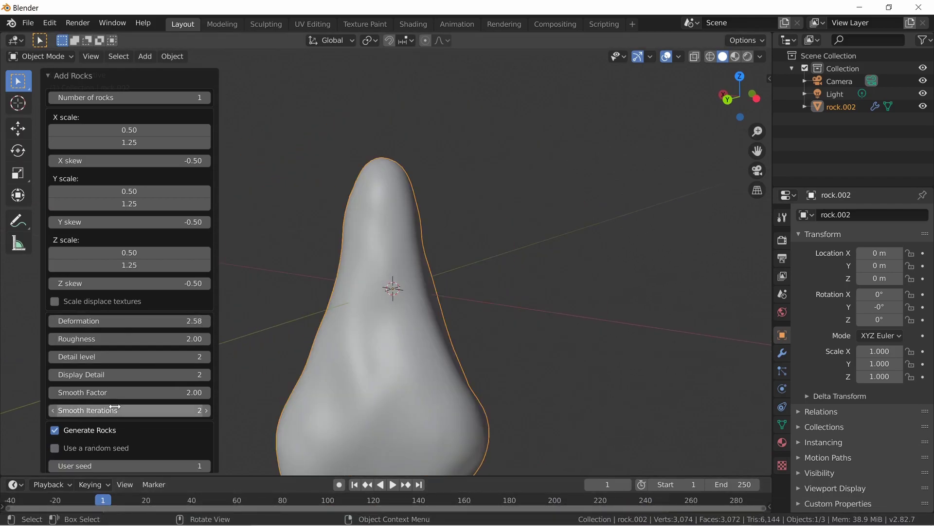
pyautogui.scroll(-1, 152, 378)
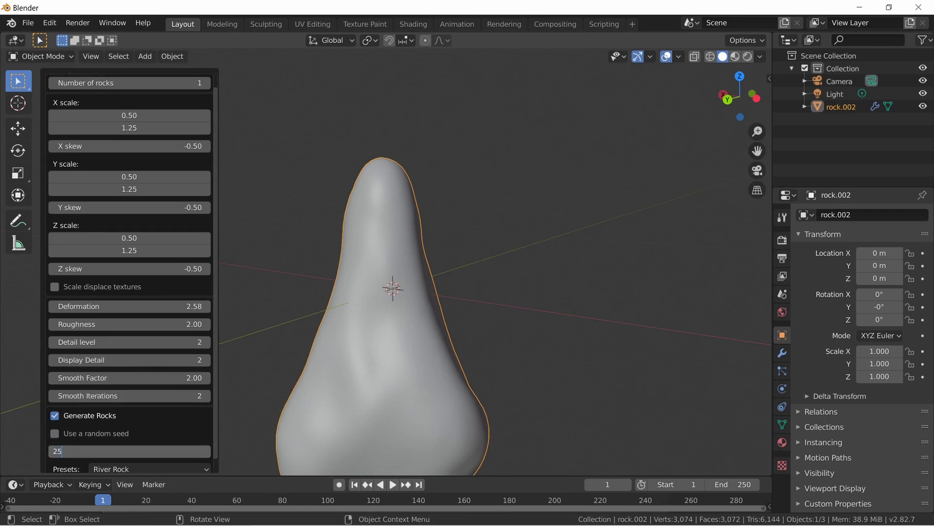
pyautogui.press('Return')
pyautogui.click(203, 449)
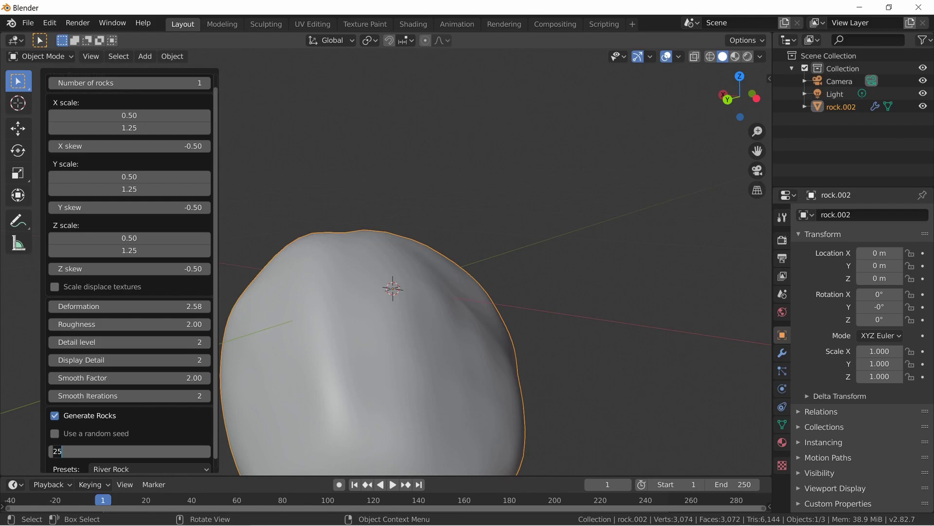
pyautogui.hotkey('shift', '`')
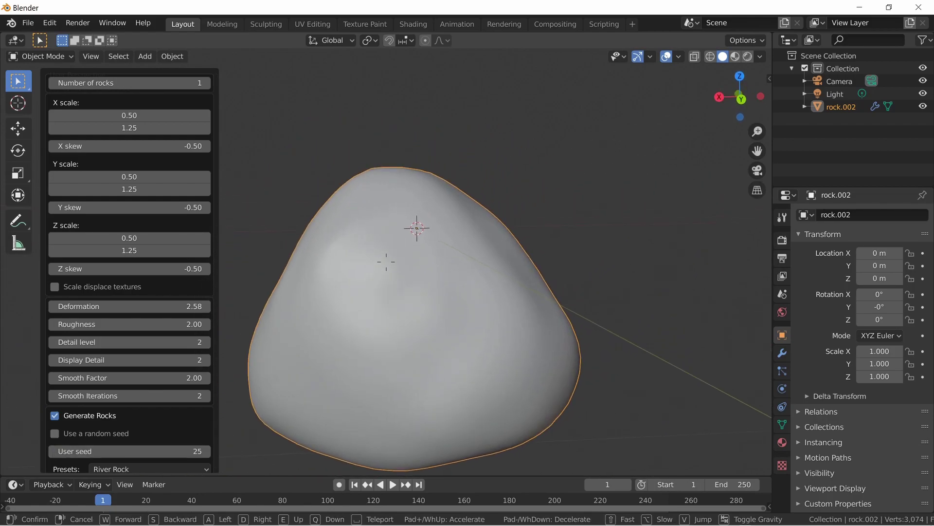
pyautogui.click(386, 261)
# Raise the rock's Deformation to 9.84 and view its shape from several sides
pyautogui.moveTo(159, 304); pyautogui.dragTo(241, 289)
pyautogui.hotkey('shift', '`')
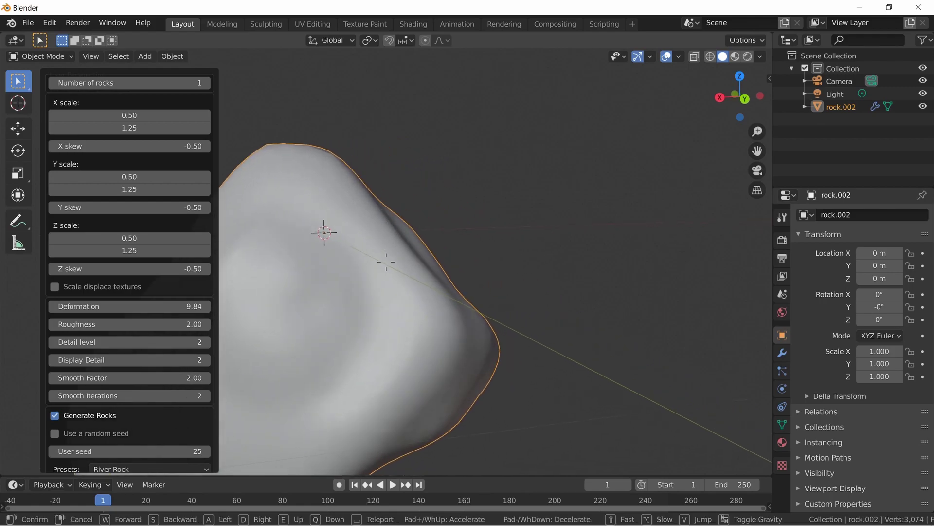
pyautogui.press('a')
pyautogui.press('s')
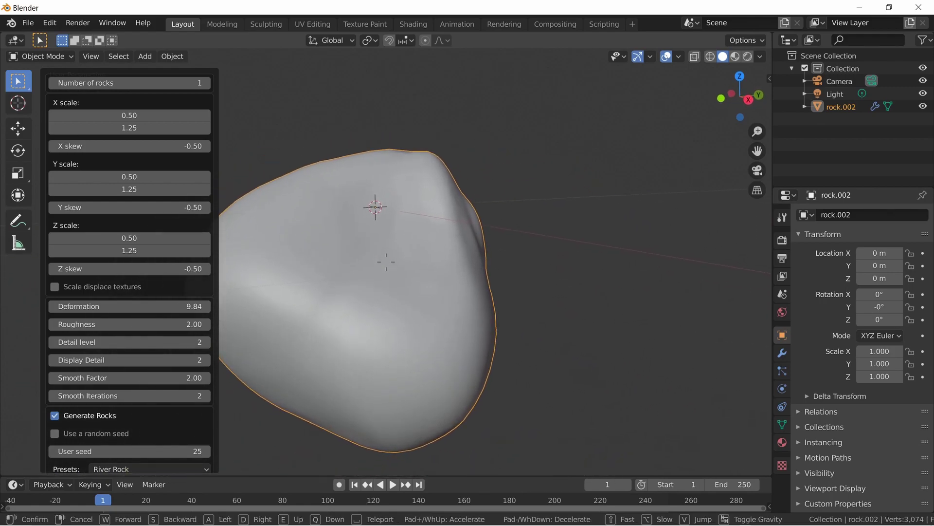
pyautogui.click(386, 261)
# Reduce the rock's Deformation to 2.91 and its Roughness to 1.46
pyautogui.moveTo(182, 306); pyautogui.dragTo(231, 318)
pyautogui.moveTo(169, 307); pyautogui.dragTo(156, 353)
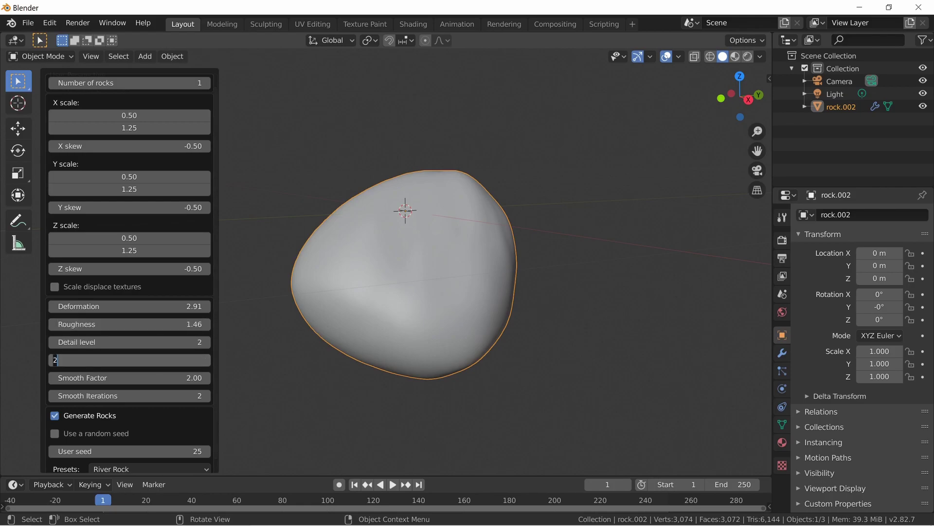
# Set the rock's Display Detail to 3 and view its surface up close
pyautogui.press('Return')
pyautogui.hotkey('shift', '`')
pyautogui.press('w')
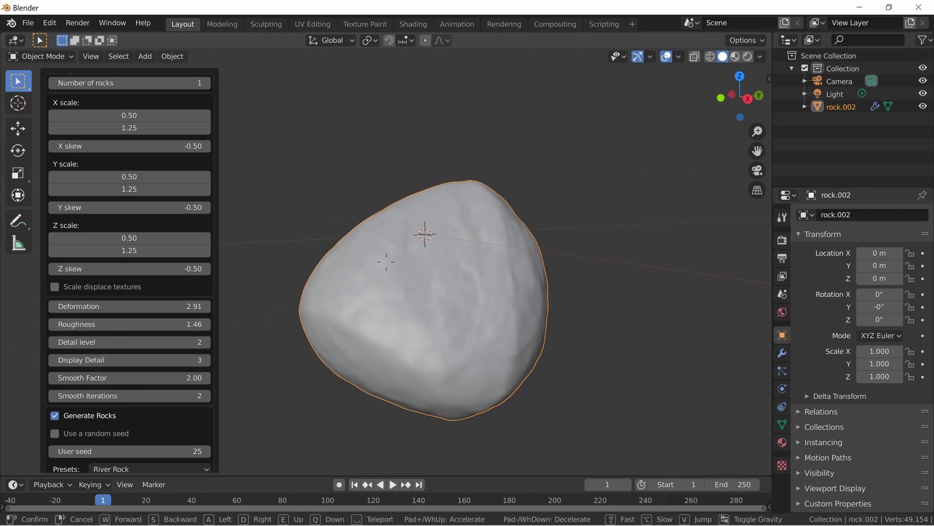
pyautogui.press('s')
pyautogui.click(386, 261)
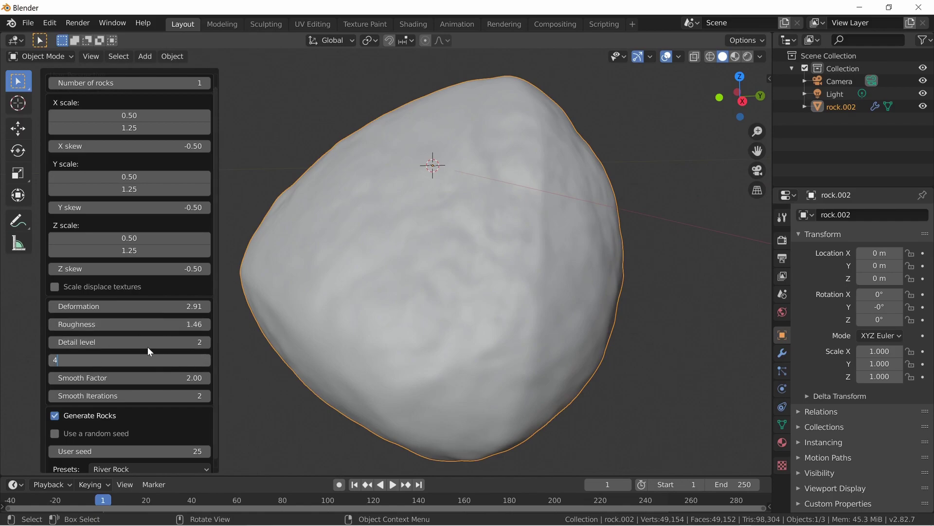
# Raise both the Display Detail and the Detail level of the rock to 4
pyautogui.press('Return')
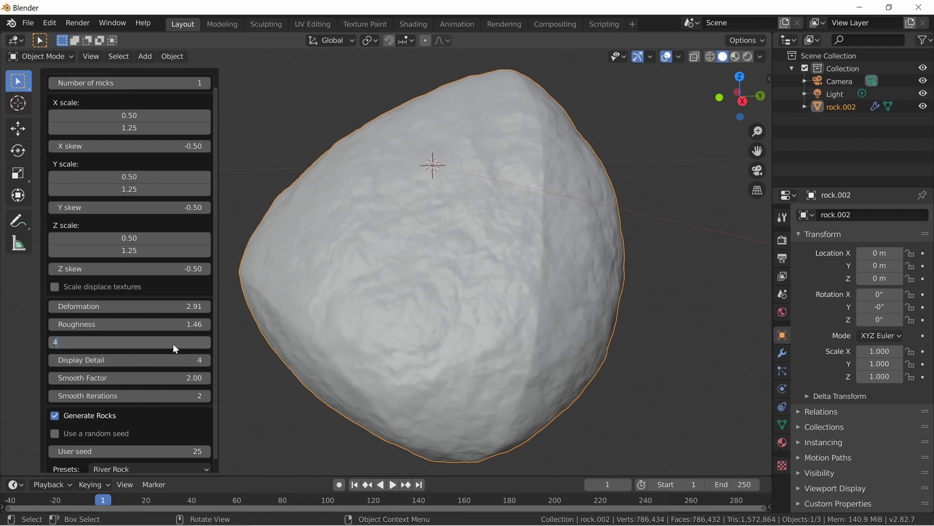
pyautogui.press('Return')
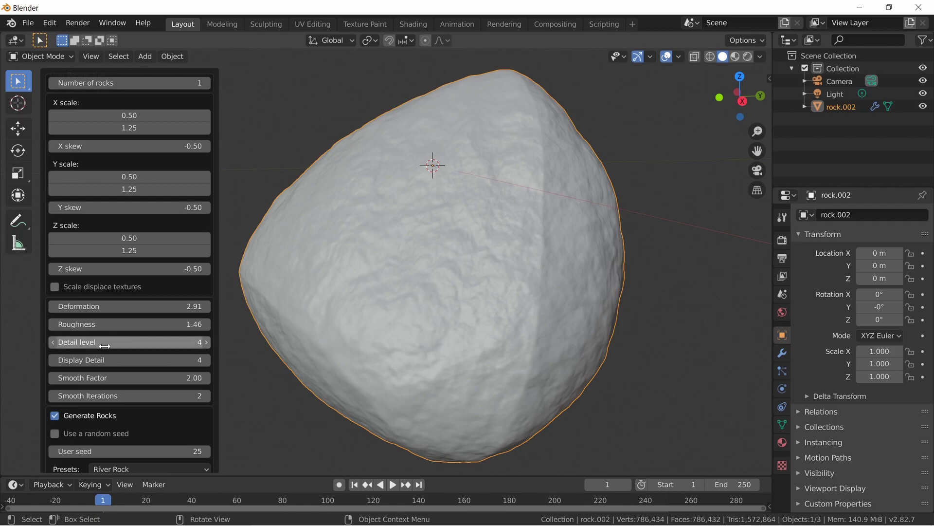
# Set the rock's Display Detail and Detail level to 3 and view it from another angle
pyautogui.click(162, 360)
pyautogui.write('3')
pyautogui.press('Return')
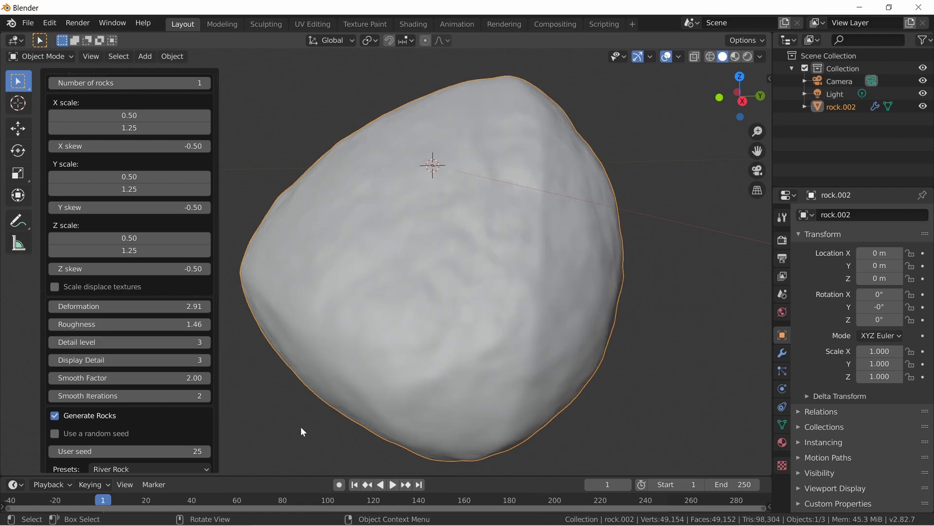
pyautogui.hotkey('shift', '`')
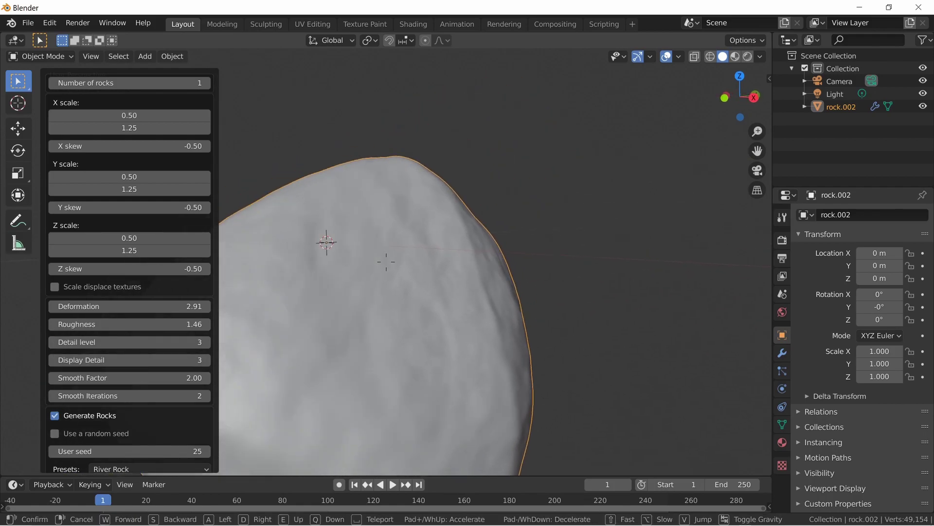
pyautogui.click(66, 366)
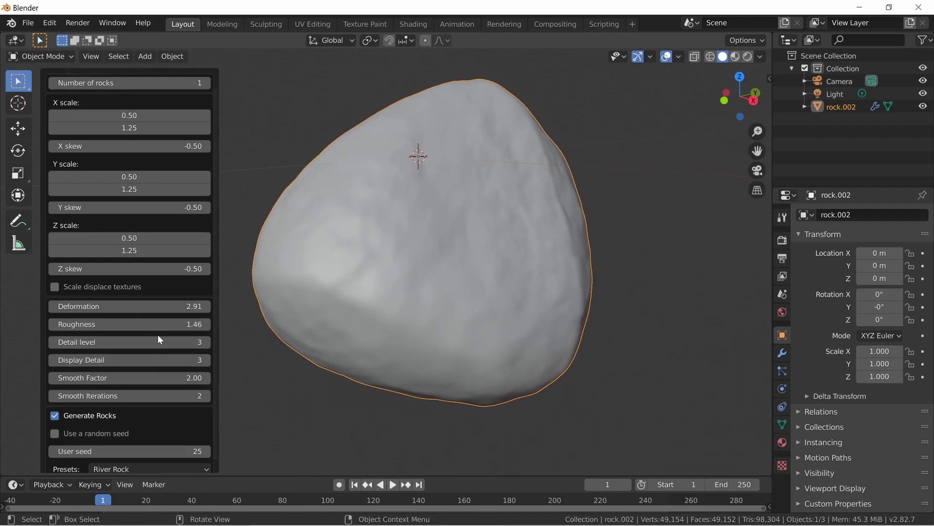
# Reduce the rock's Roughness to 0 and view the smooth surface
pyautogui.moveTo(136, 325); pyautogui.dragTo(121, 325)
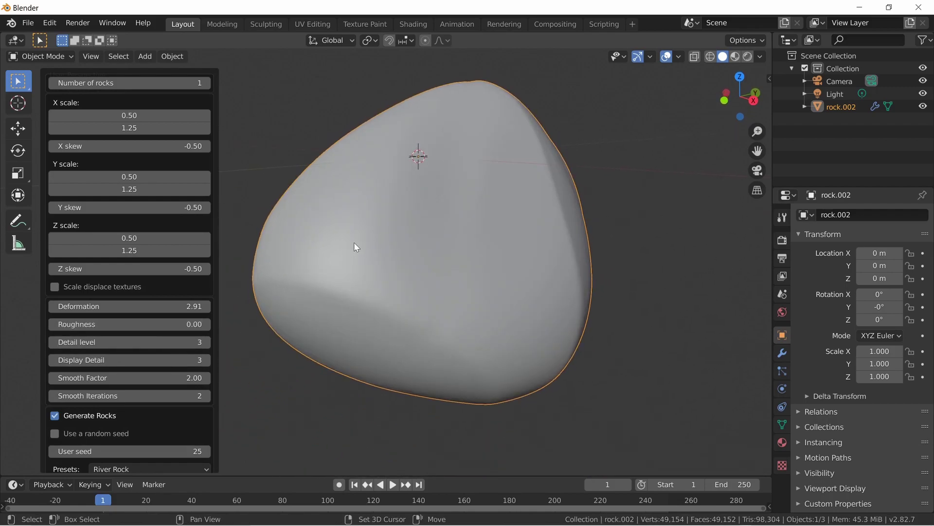
pyautogui.hotkey('shift', '`')
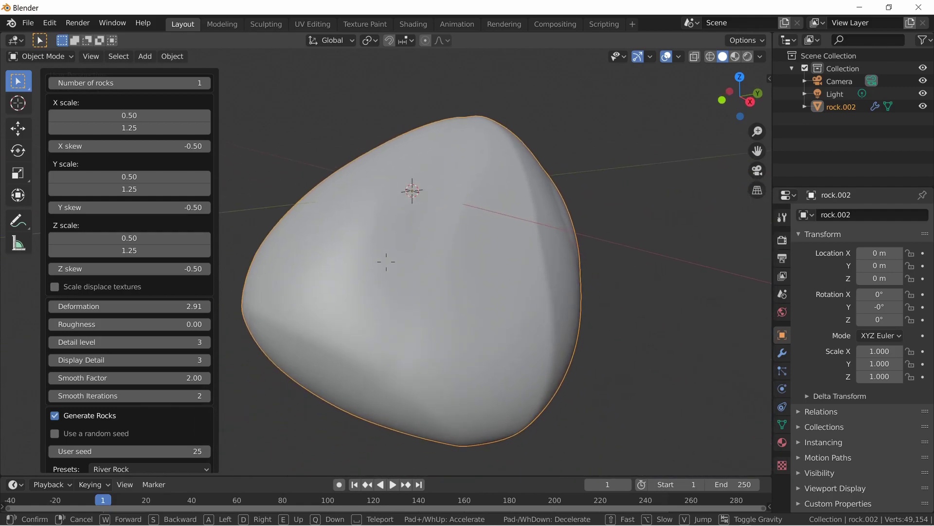
pyautogui.press('s')
pyautogui.click(386, 261)
# Raise the rock's Deformation to 29.70 and view the extreme shape from around it
pyautogui.moveTo(242, 306); pyautogui.dragTo(526, 290)
pyautogui.hotkey('shift', '`')
pyautogui.press('s')
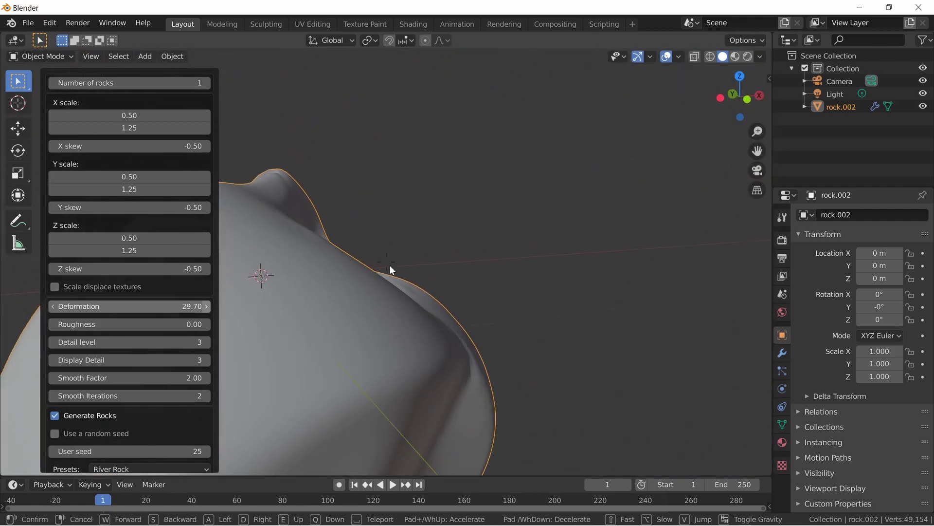
pyautogui.click(387, 261)
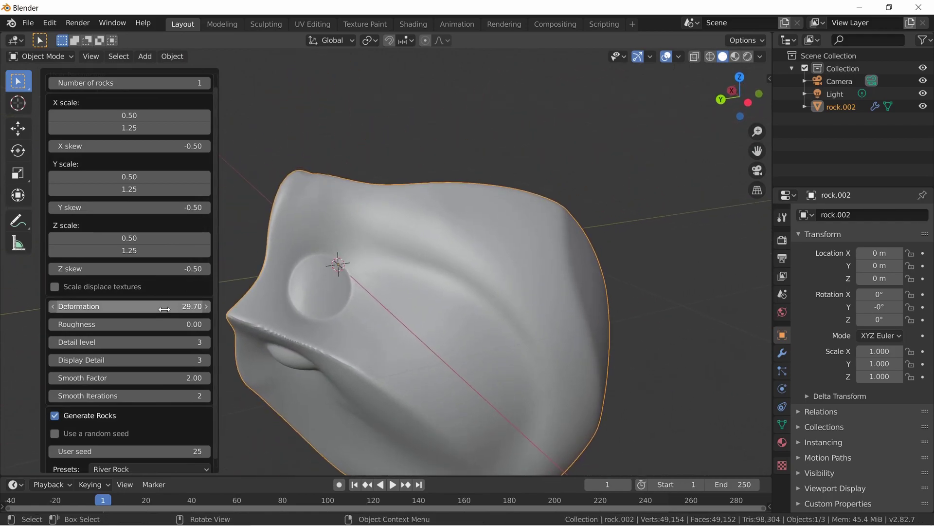
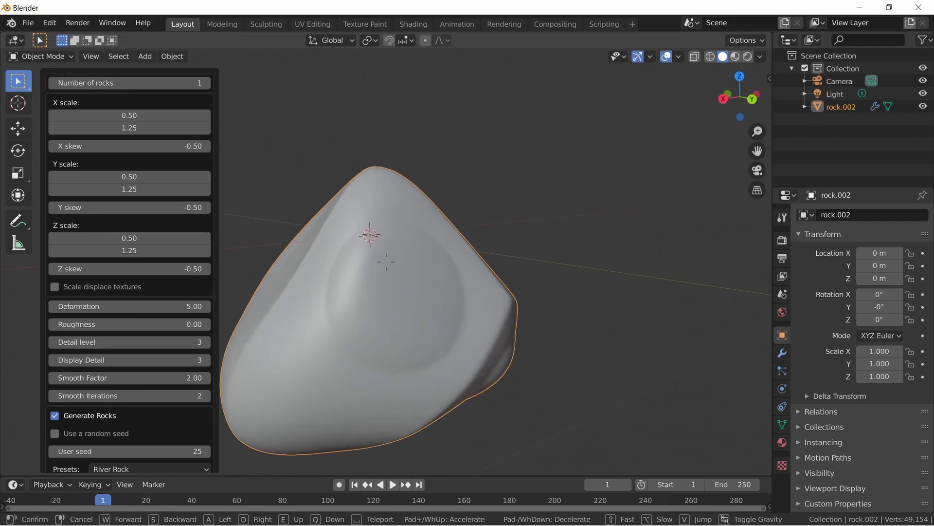
# Increase the rock's Roughness to 3.69 and view the rough surface from several sides
pyautogui.moveTo(187, 325); pyautogui.dragTo(210, 325)
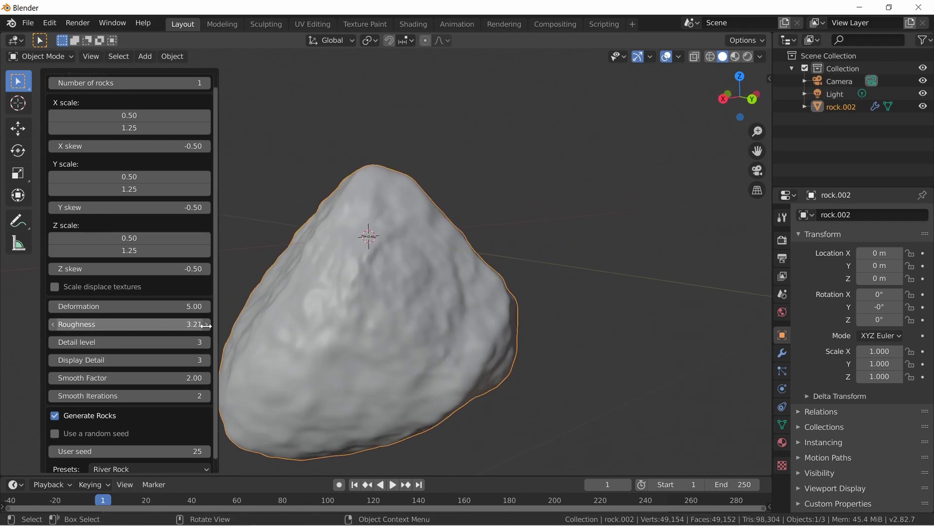
pyautogui.hotkey('shift', '`')
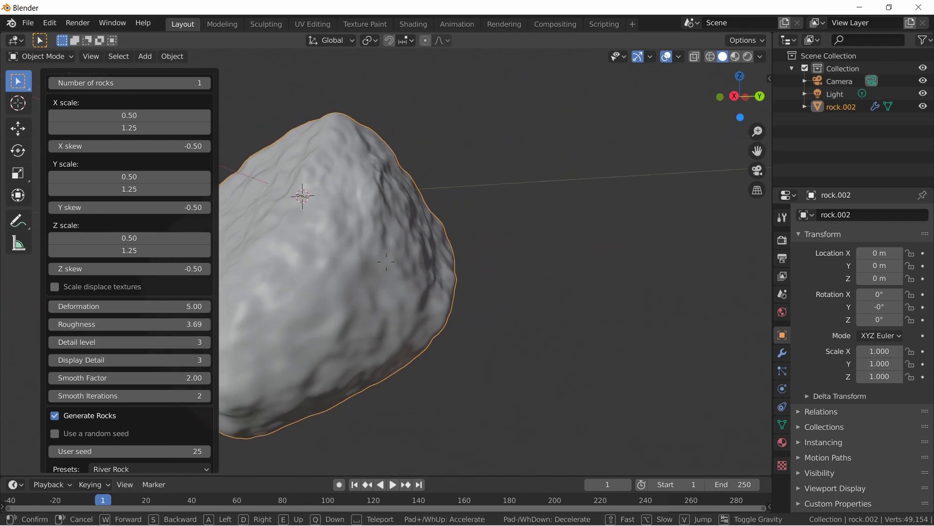
pyautogui.press('a')
pyautogui.click(386, 262)
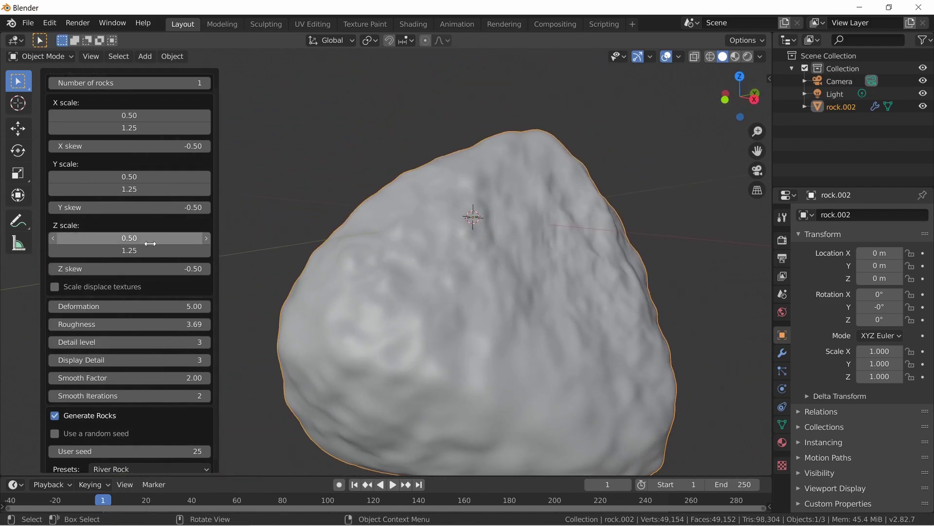
pyautogui.hotkey('shift', '`')
pyautogui.press('s')
pyautogui.click(385, 262)
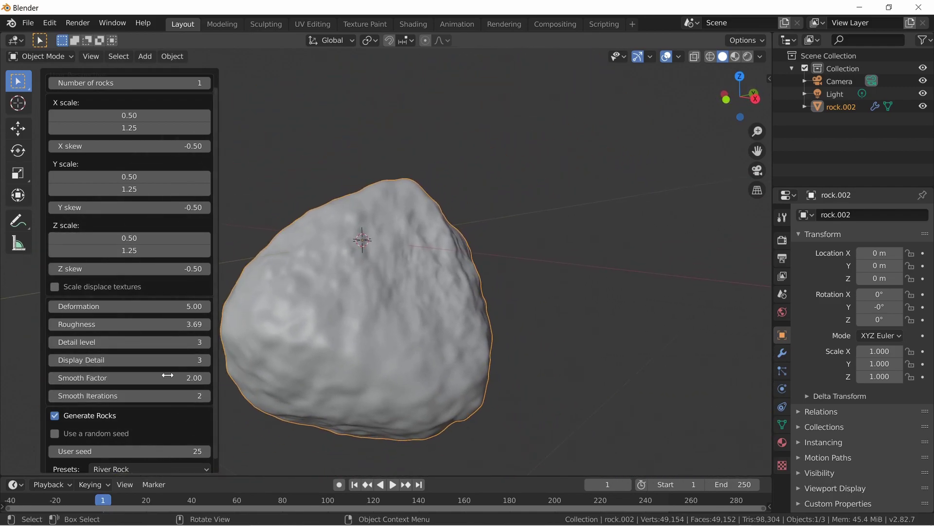
# Try Smooth Factor values of 0.92 and 30.20 on the rock and view the effect
pyautogui.moveTo(168, 378)
pyautogui.mouseDown()
pyautogui.moveTo(135, 378)
pyautogui.moveTo(150, 377)
pyautogui.mouseUp()
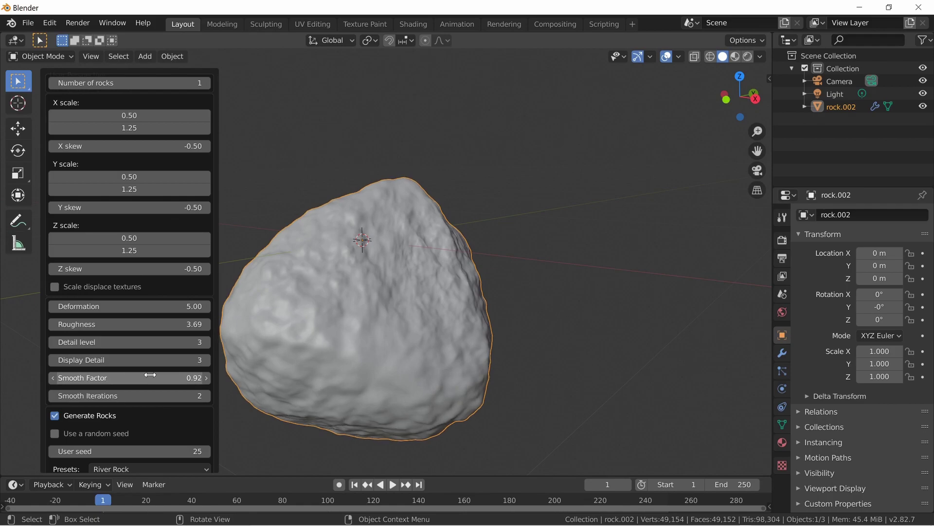
pyautogui.moveTo(189, 382); pyautogui.dragTo(292, 382)
pyautogui.hotkey('shift', '`')
pyautogui.press('s')
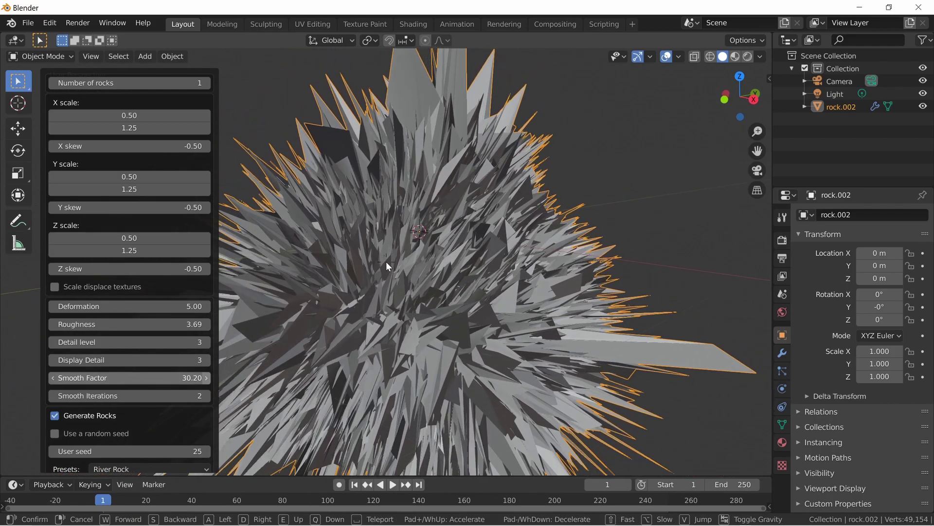
pyautogui.press('Escape')
# Set the rock's Smooth Factor to 5 and inspect its surface up close
pyautogui.doubleClick(170, 378)
pyautogui.write('5')
pyautogui.press('Return')
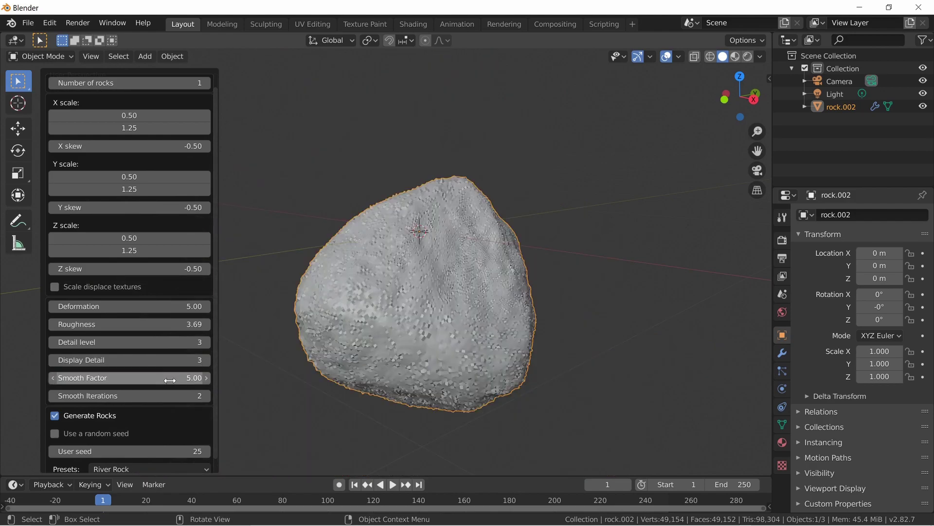
pyautogui.hotkey('shift', '`')
pyautogui.press('w')
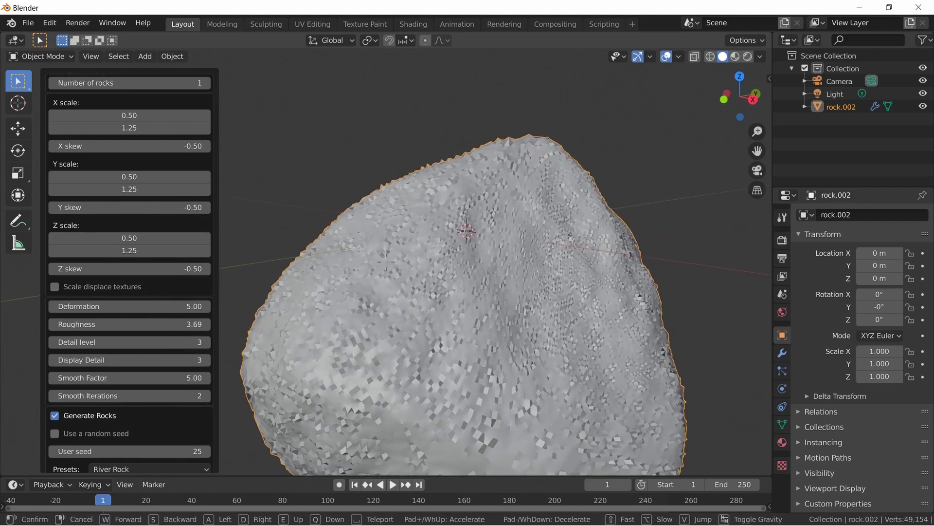
# Lower the rock's Smooth Factor to 2
pyautogui.click(386, 261)
pyautogui.doubleClick(155, 379)
pyautogui.write('2')
pyautogui.press('Return')
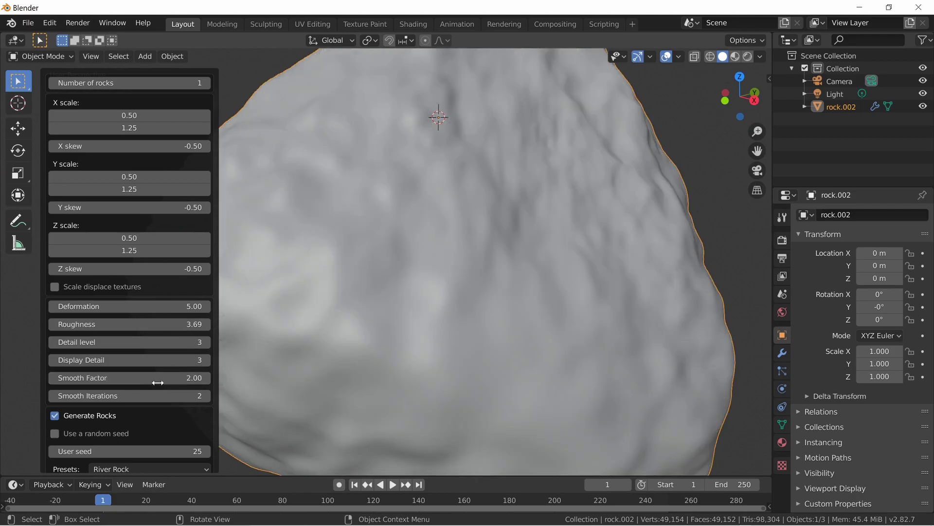
# Try Smooth Factor values of 4 and 3 on the rock and inspect the surface up close
pyautogui.doubleClick(165, 383)
pyautogui.write('4')
pyautogui.press('Return')
pyautogui.doubleClick(166, 383)
pyautogui.write('3')
pyautogui.press('Return')
pyautogui.hotkey('shift', '`')
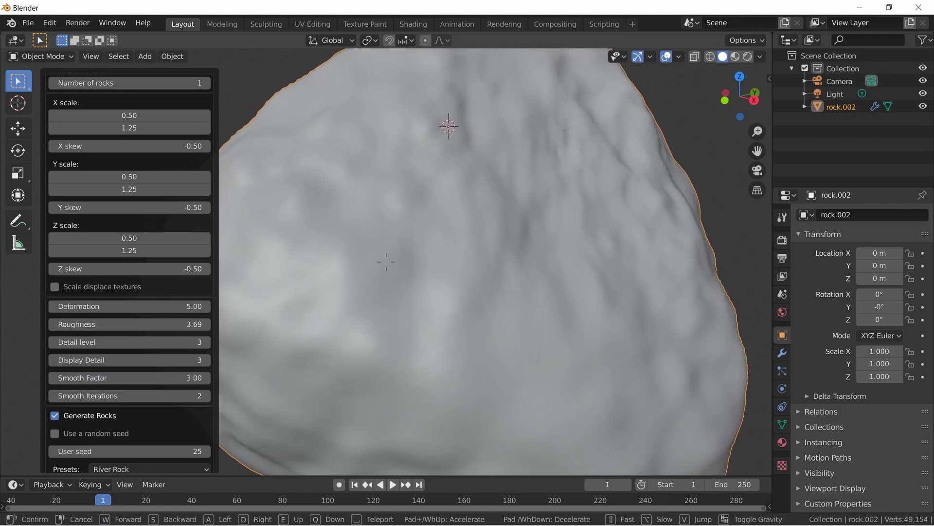
pyautogui.press('w')
pyautogui.press('s')
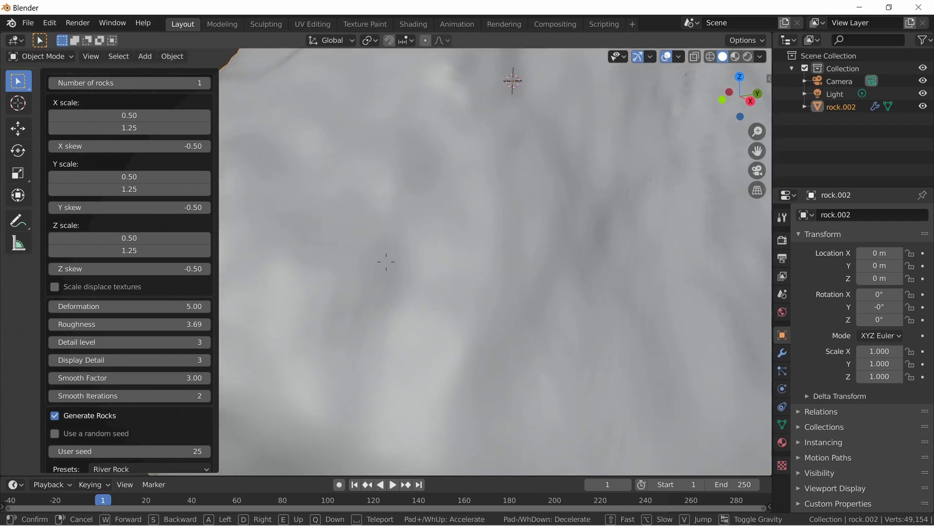
pyautogui.click(386, 261)
# Set the rock's Smooth Factor to 4
pyautogui.click(153, 378)
pyautogui.write('4')
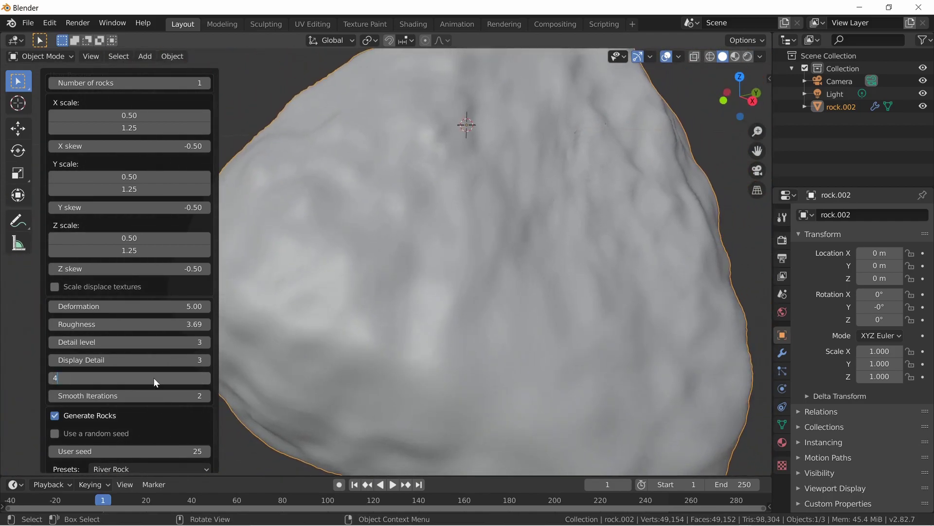
pyautogui.press('Return')
# Raise the rock's Display Detail to 4 and inspect the finer surface up close
pyautogui.doubleClick(154, 359)
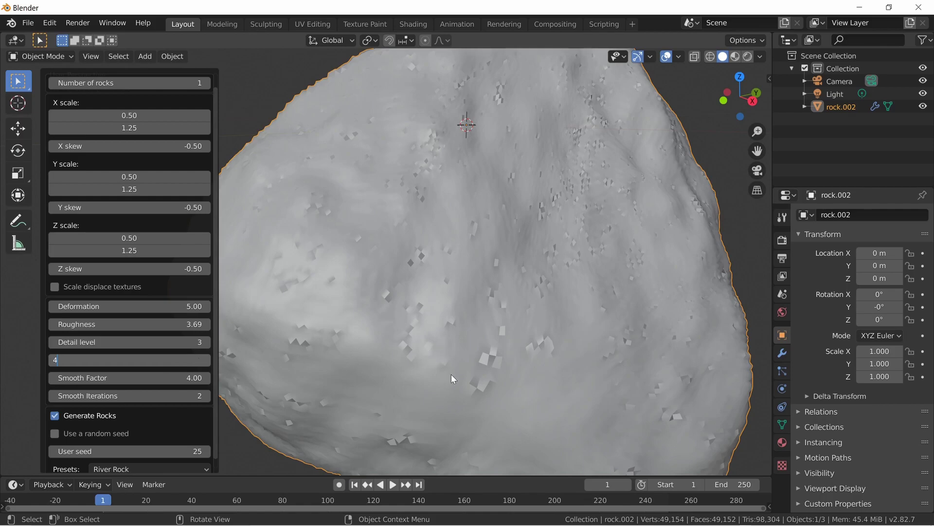
pyautogui.press('Return')
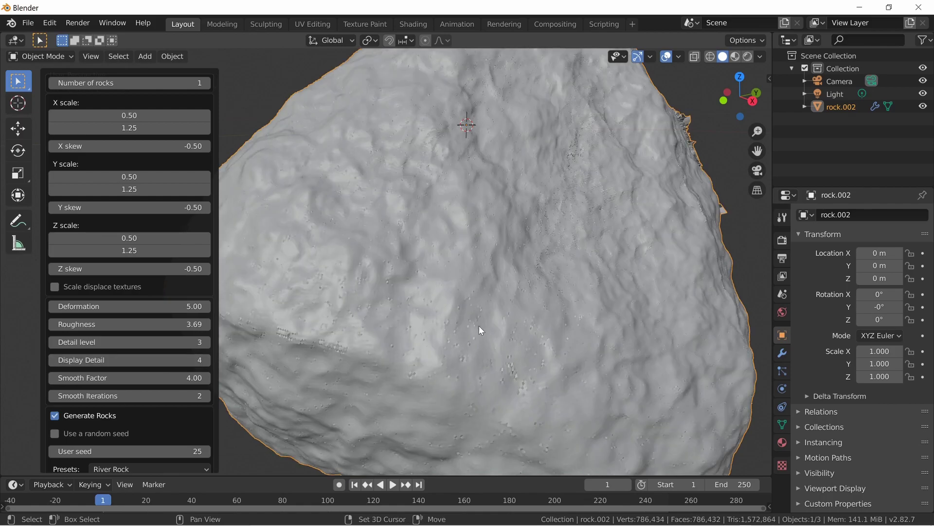
pyautogui.hotkey('shift', '`')
pyautogui.press('s')
pyautogui.press('w')
pyautogui.press('w')
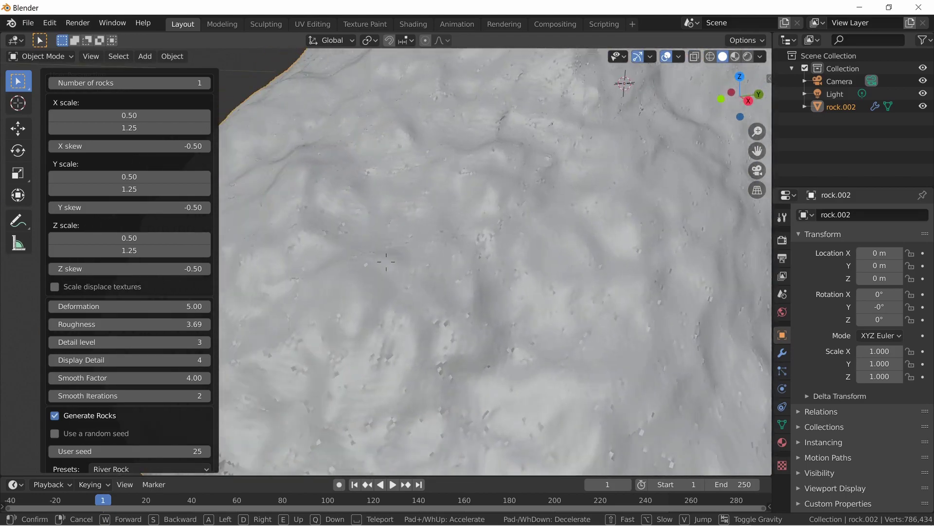
pyautogui.click(386, 261)
# Set the rock's Smooth Factor to 0 and examine the unsmoothed surface from near and far
pyautogui.click(162, 382)
pyautogui.write('0')
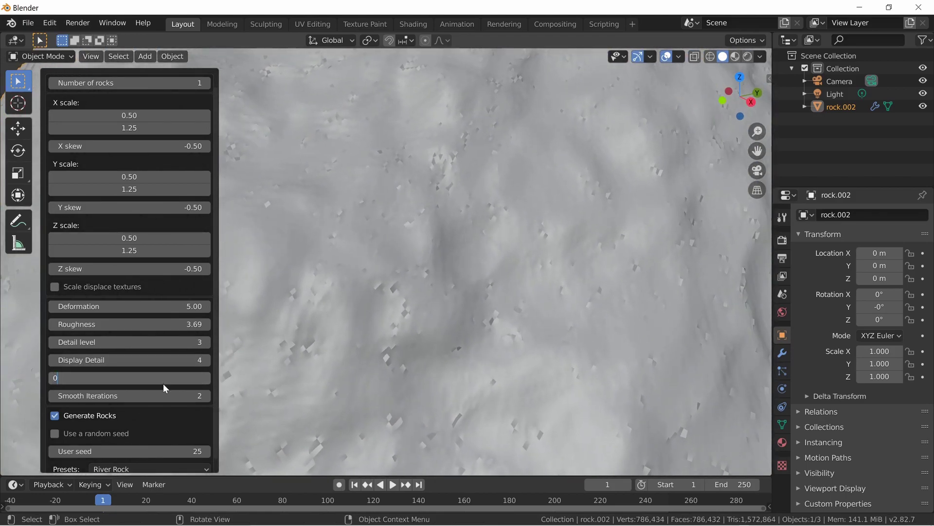
pyautogui.press('Return')
pyautogui.hotkey('shift', '`')
pyautogui.press('s')
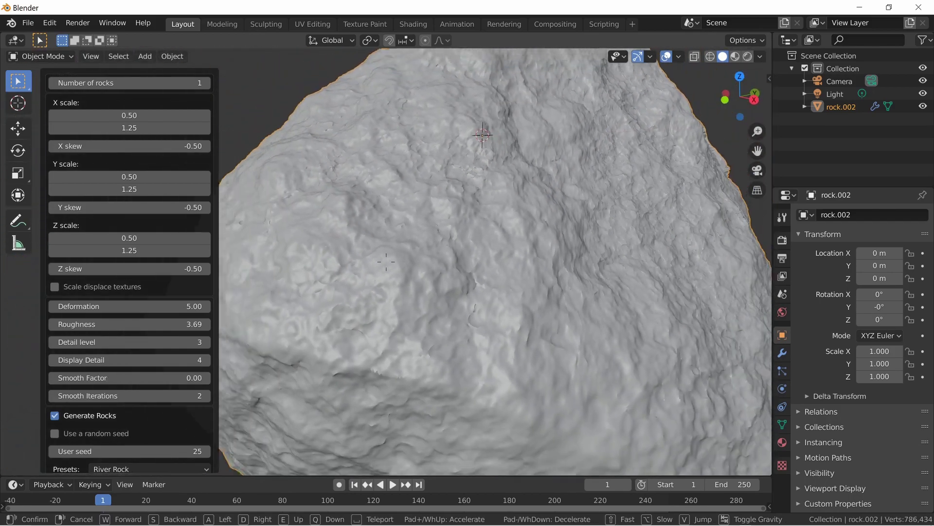
pyautogui.press('w')
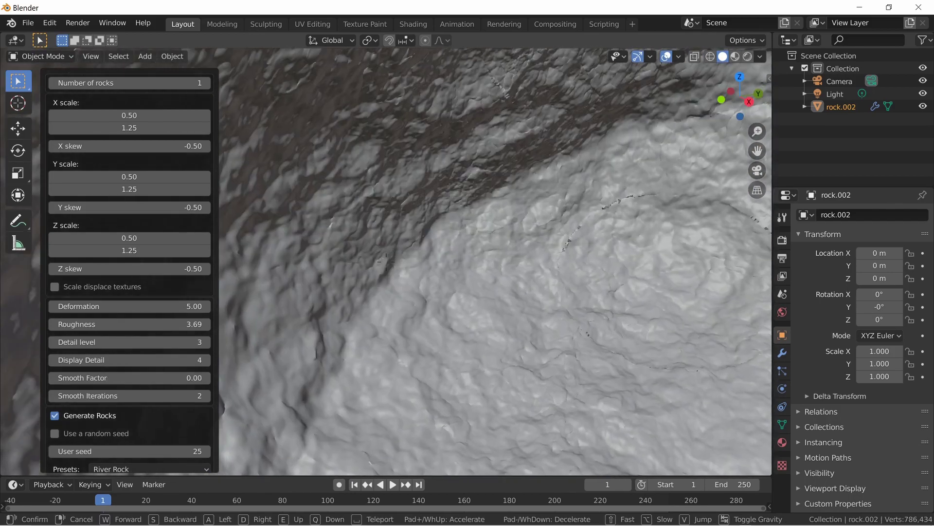
pyautogui.press('Return')
# Try Smooth Factor values of 1 and 2 on the close-up rock surface
pyautogui.click(185, 376)
pyautogui.write('1')
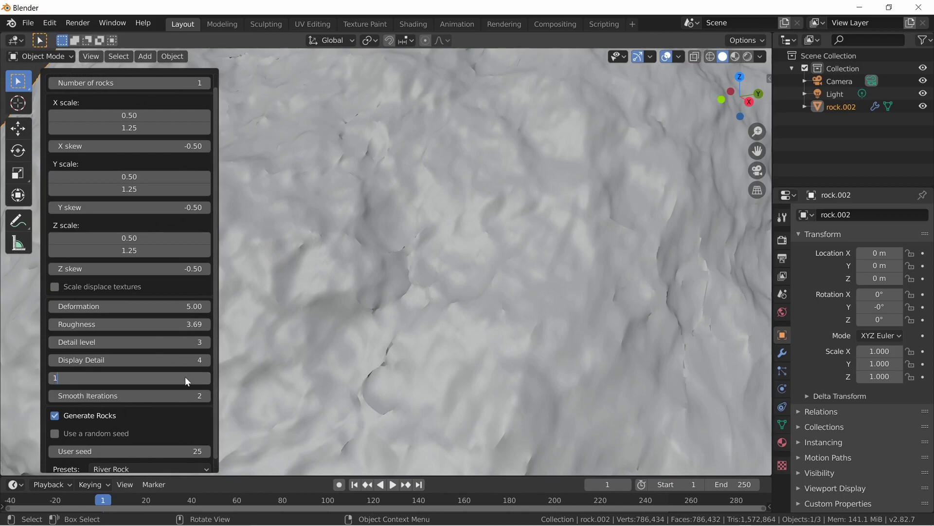
pyautogui.press('Return')
pyautogui.click(164, 378)
pyautogui.write('2')
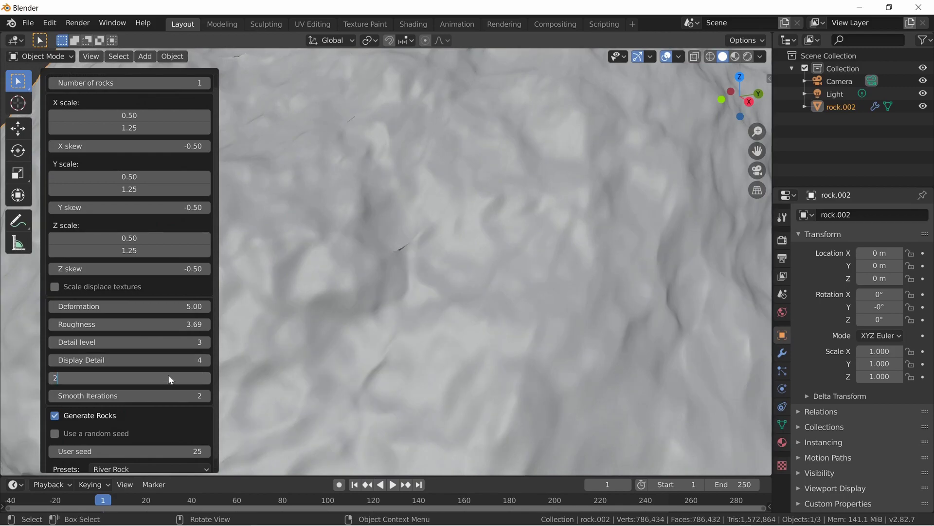
pyautogui.press('Return')
# Set the rock's Smooth Factor to 2.5 and view the whole shape from farther away
pyautogui.click(170, 379)
pyautogui.write('2.5')
pyautogui.press('Return')
pyautogui.hotkey('shift', '`')
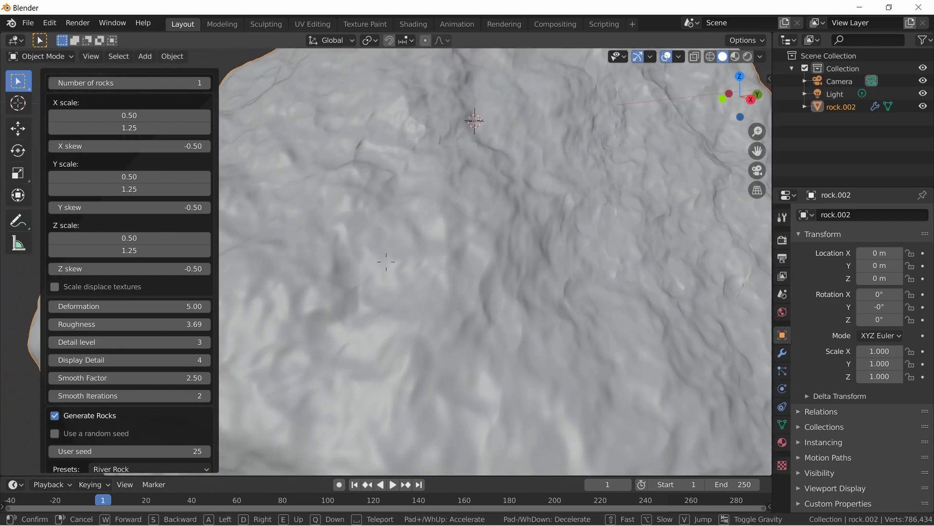
pyautogui.press('s')
pyautogui.press('w')
pyautogui.press('s')
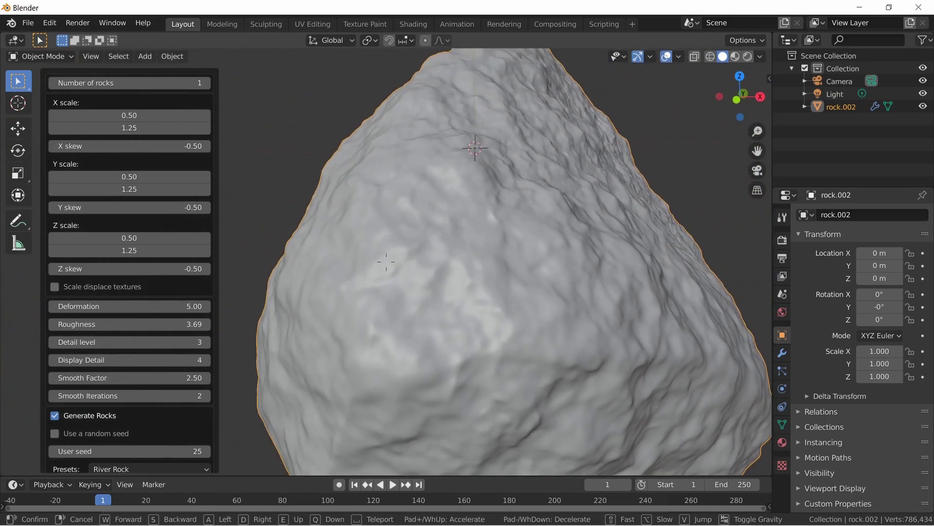
pyautogui.click(386, 262)
# Lower the rock's Roughness to 1 and inspect the surface
pyautogui.click(141, 324)
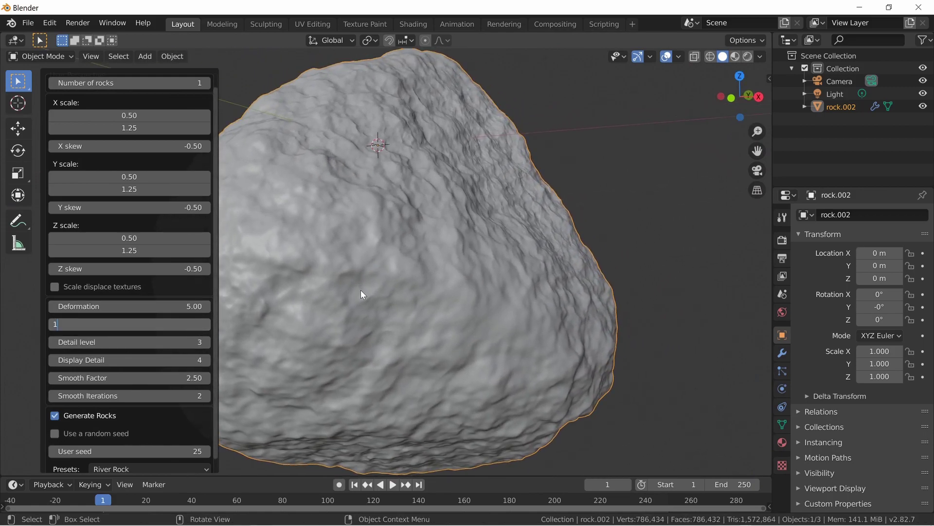
pyautogui.press('Return')
pyautogui.hotkey('shift', '`')
pyautogui.press('w')
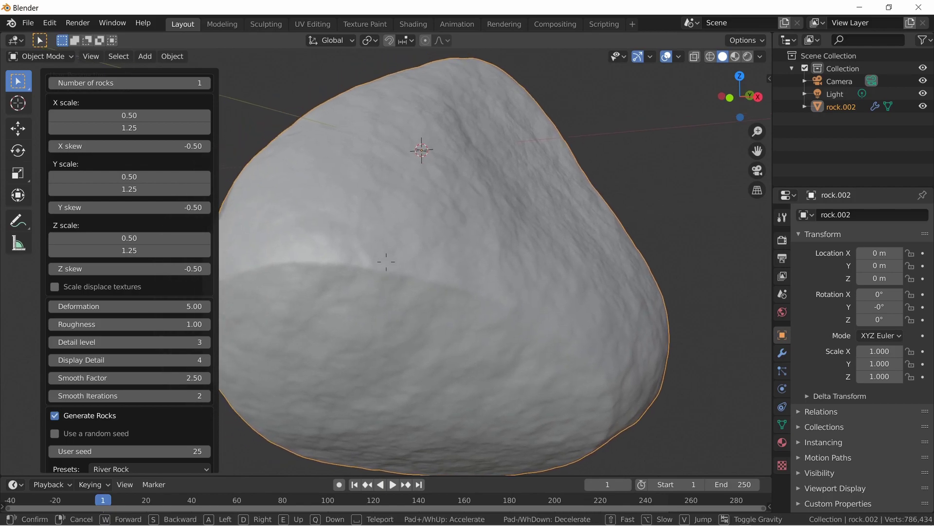
pyautogui.click(385, 262)
# Reduce the rock's Display Detail to 3 and raise its upper Y scale value to about 1.79
pyautogui.click(53, 359)
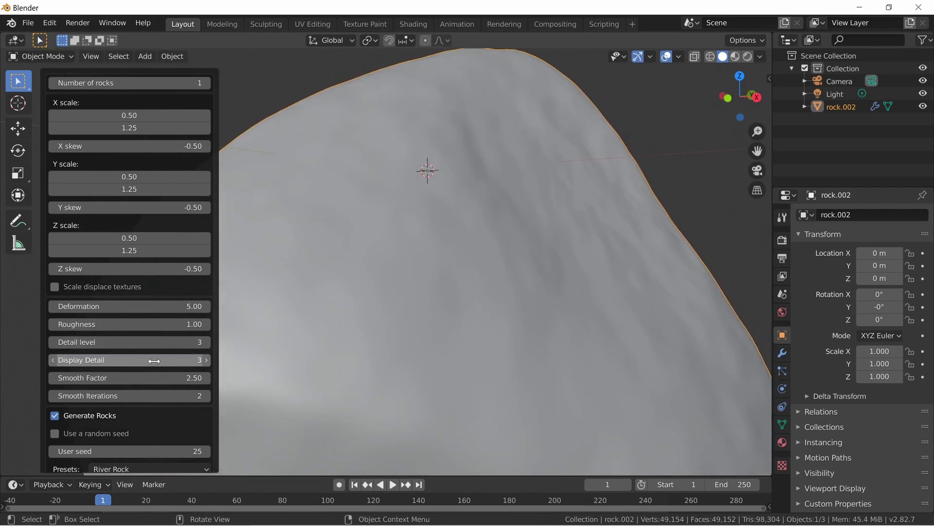
pyautogui.hotkey('shift', '`')
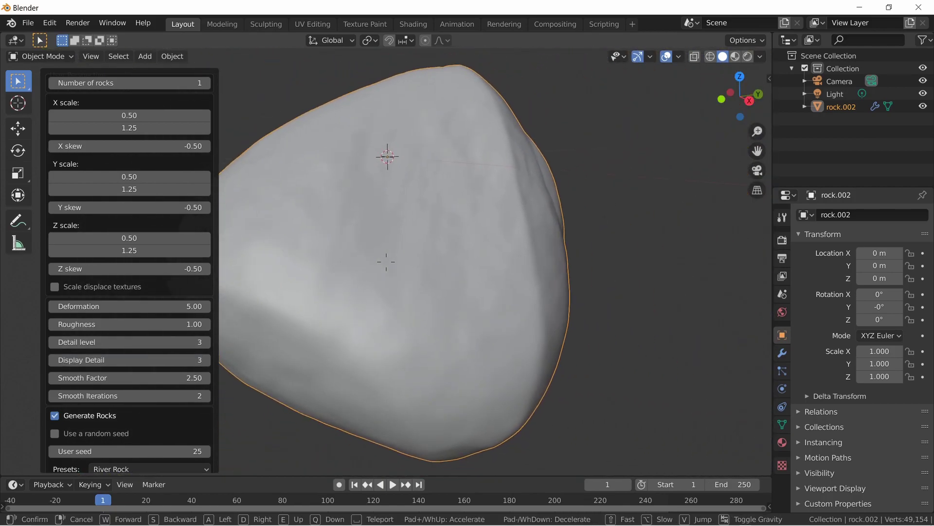
pyautogui.press('s')
pyautogui.click(386, 261)
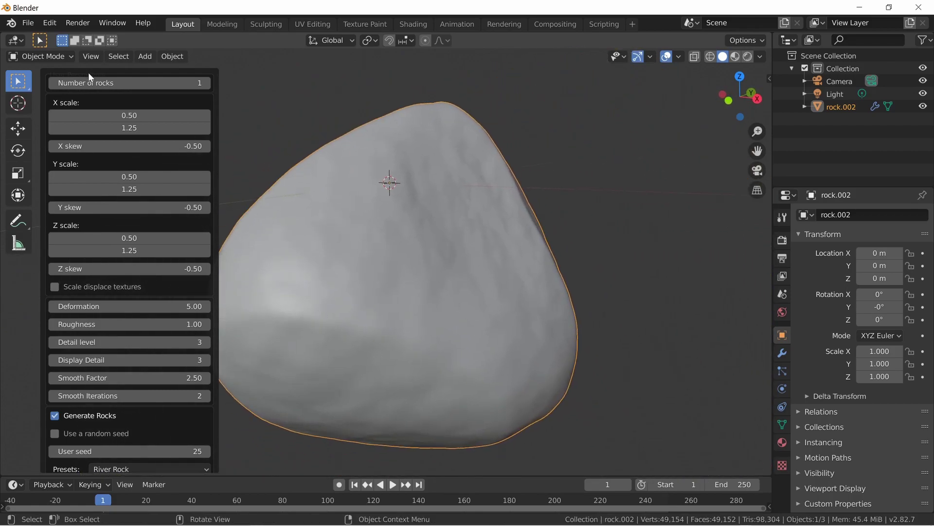
pyautogui.moveTo(186, 187)
pyautogui.mouseDown()
pyautogui.moveTo(212, 187)
pyautogui.moveTo(166, 186)
pyautogui.moveTo(170, 173)
pyautogui.moveTo(184, 185)
pyautogui.mouseUp()
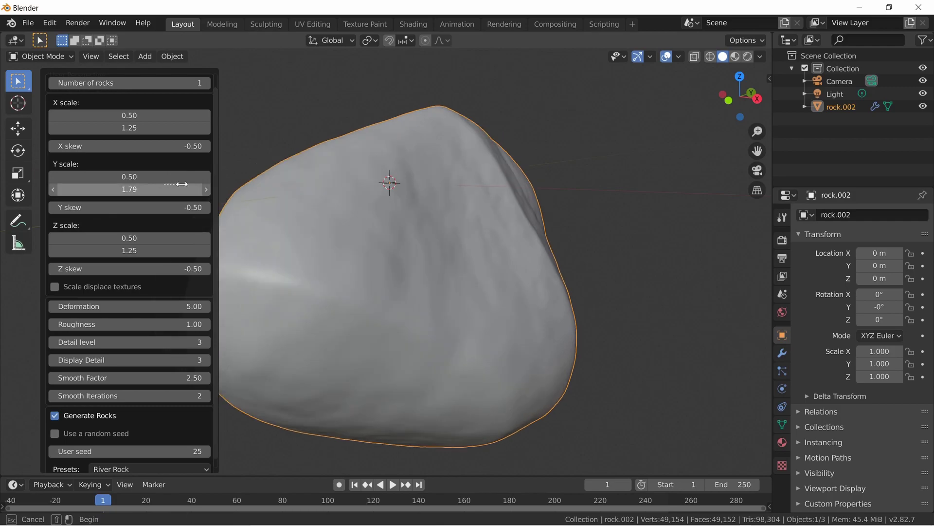
pyautogui.click(174, 149)
# Delete the rock and add a new one with the Rock Generator's default settings
pyautogui.click(356, 238)
pyautogui.press('x')
pyautogui.click(357, 238)
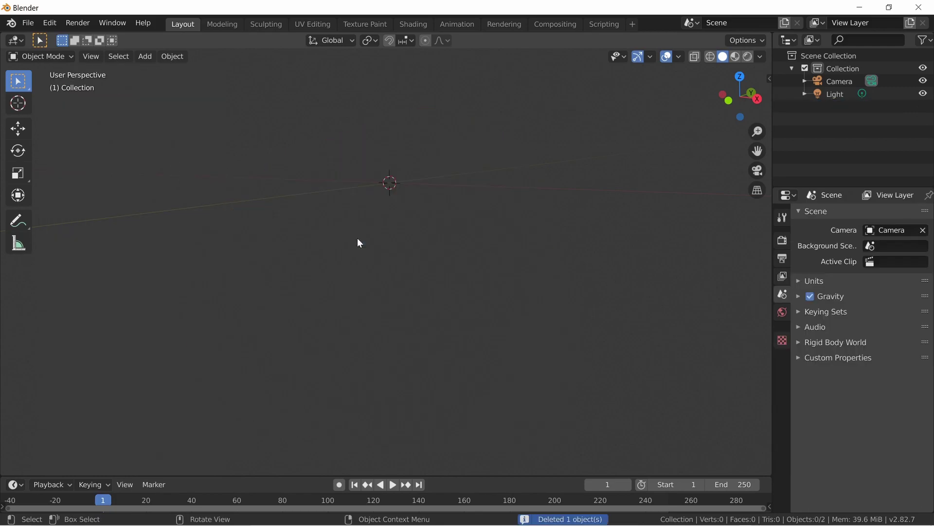
pyautogui.hotkey('shift', 'a')
pyautogui.click(469, 376)
pyautogui.keyDown('shift'); pyautogui.moveTo(389, 218); pyautogui.dragTo(386, 304, button='middle'); pyautogui.keyUp('shift')
pyautogui.moveTo(384, 275); pyautogui.dragTo(381, 263, button='middle')
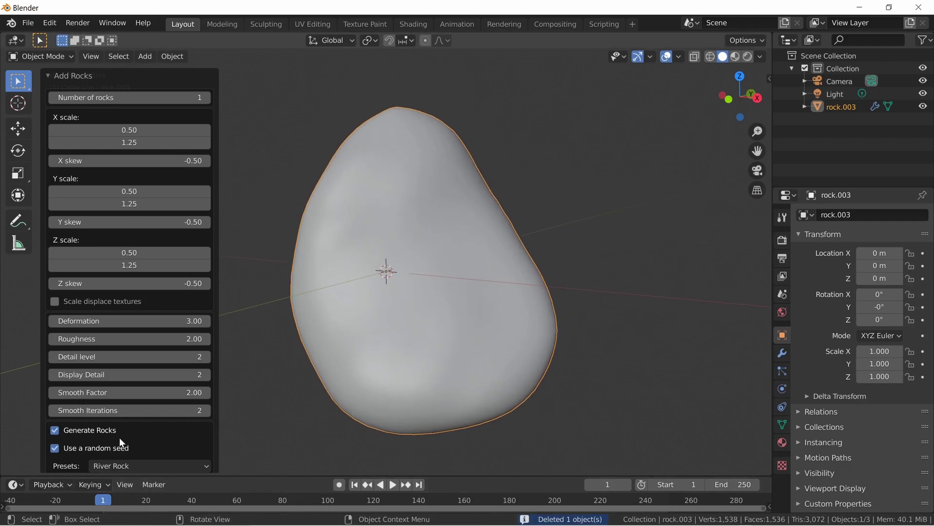
# Generate the rock from user seed 26 instead of a random seed and view it from several sides
pyautogui.scroll(-1, 119, 438)
pyautogui.click(56, 442)
pyautogui.scroll(-1, 138, 436)
pyautogui.click(138, 441)
pyautogui.write('2')
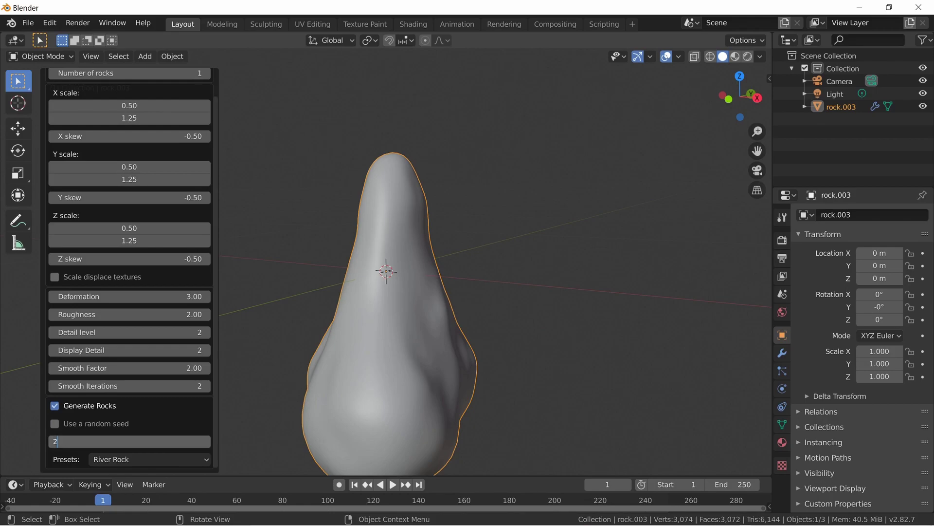
pyautogui.write('5.5')
pyautogui.press('Return')
pyautogui.hotkey('shift', '`')
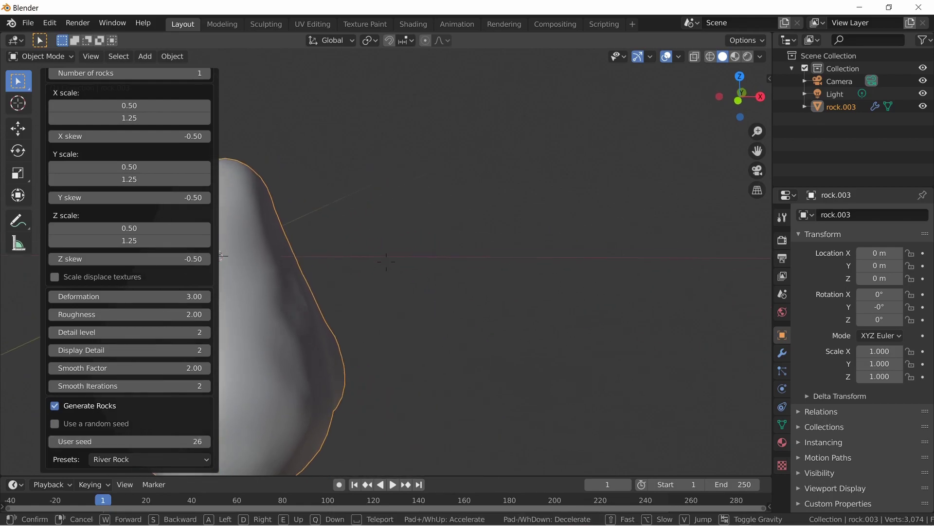
pyautogui.click(386, 261)
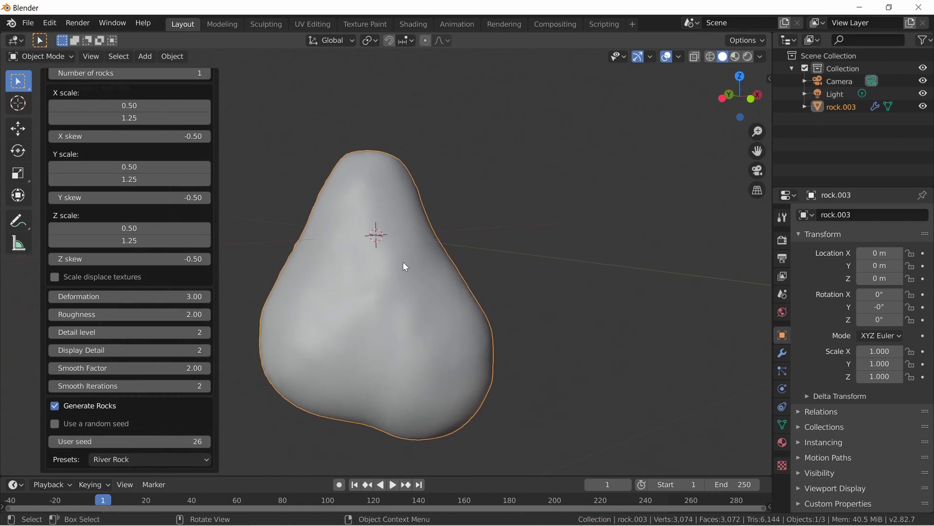
pyautogui.hotkey('shift', '`')
pyautogui.press('a')
pyautogui.click(387, 259)
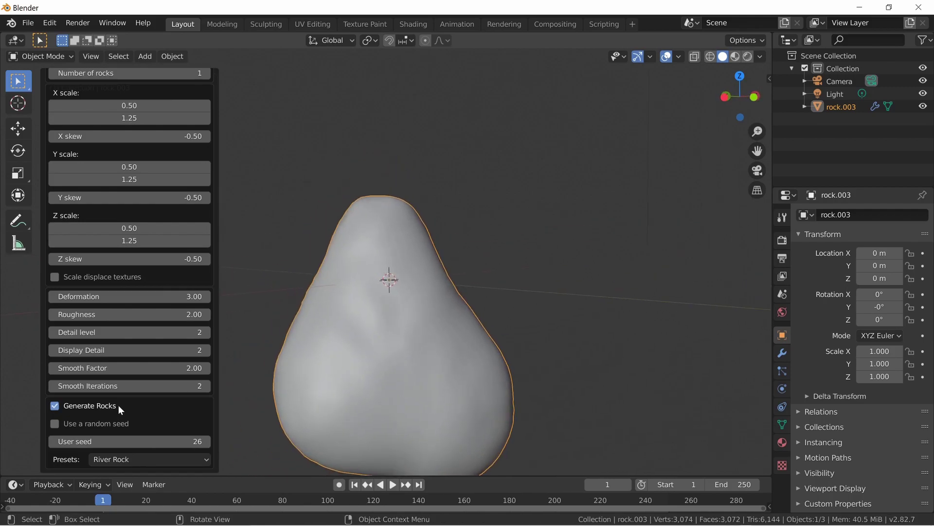
# Change the rock's user seed to 1
pyautogui.doubleClick(168, 441)
pyautogui.write('1')
pyautogui.press('Return')
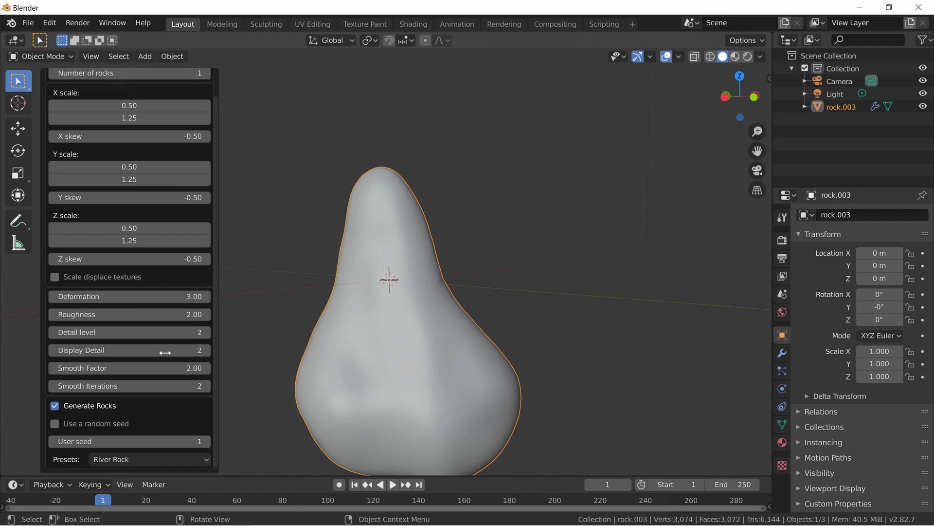
# Set the rock's Display Detail to 3 and its Smooth Factor to 5
pyautogui.write('3')
pyautogui.press('Tab')
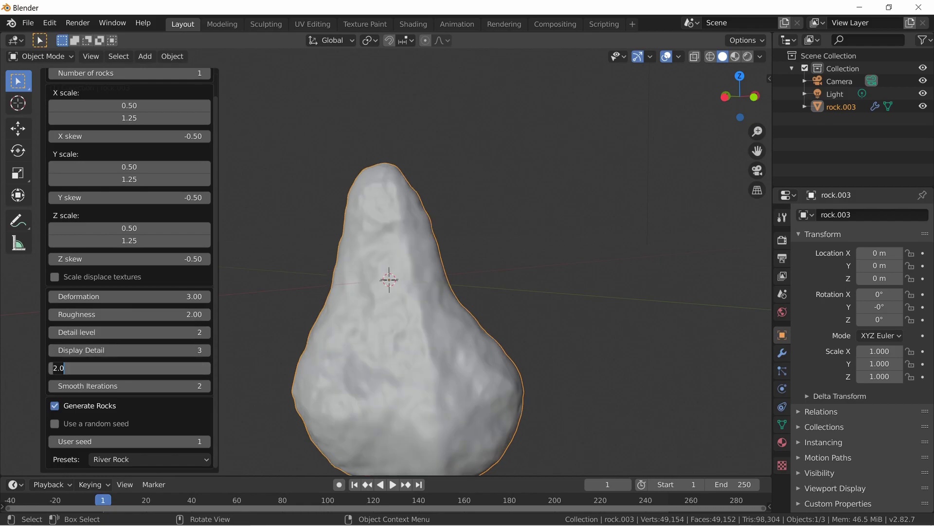
pyautogui.write('5')
pyautogui.press('Return')
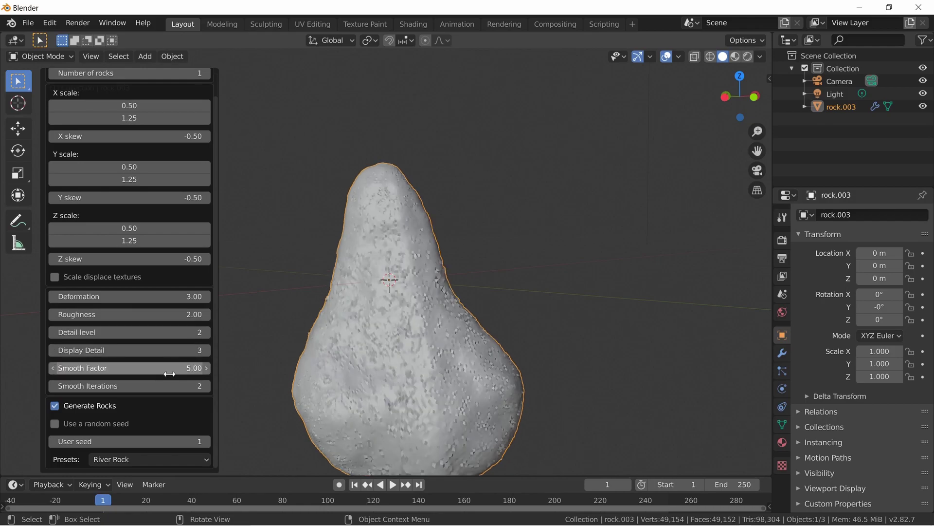
# Discard the current rock and generate another default rock in its place
pyautogui.click(394, 335)
pyautogui.press('x')
pyautogui.click(417, 300)
pyautogui.hotkey('shift', 'a')
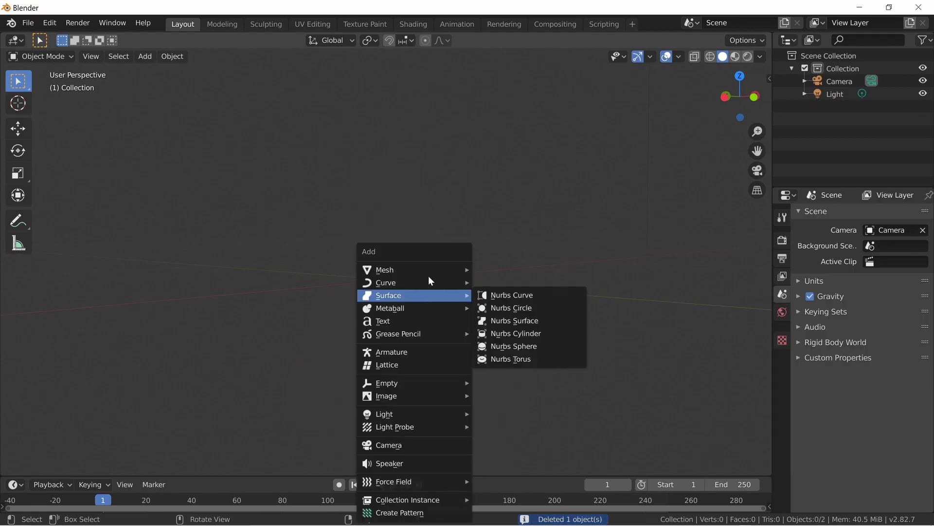
pyautogui.moveTo(439, 268)
pyautogui.click(522, 404)
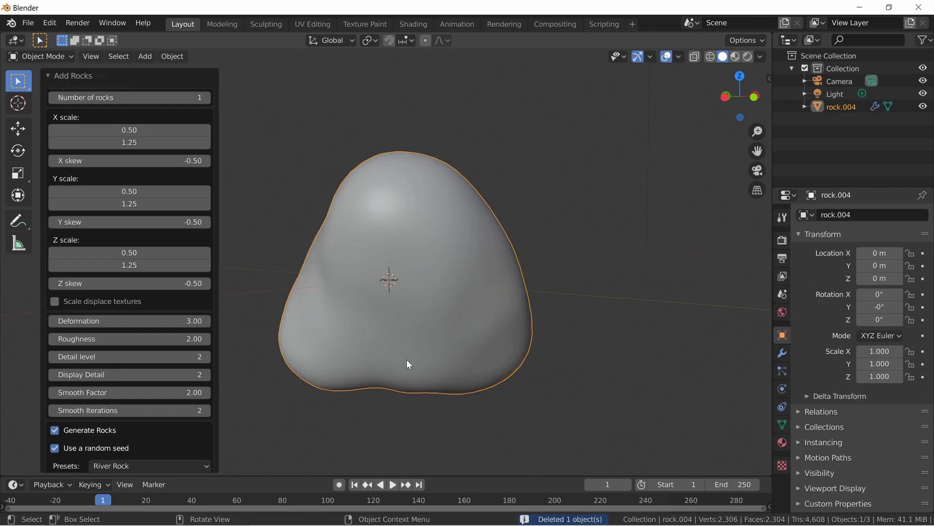
# Generate the rock from user seed 1 instead of a random seed
pyautogui.scroll(-1, 147, 444)
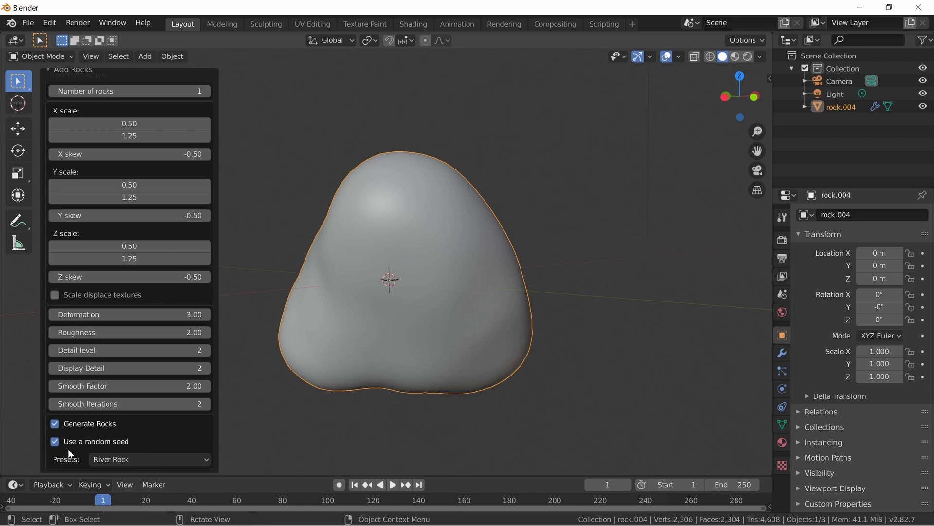
pyautogui.click(54, 441)
pyautogui.hotkey('shift', '`')
pyautogui.press('w')
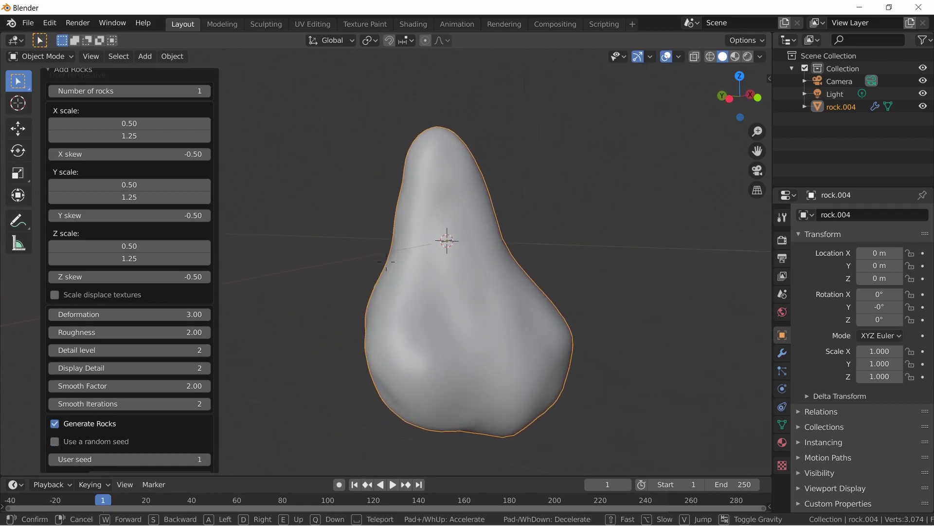
pyautogui.press('s')
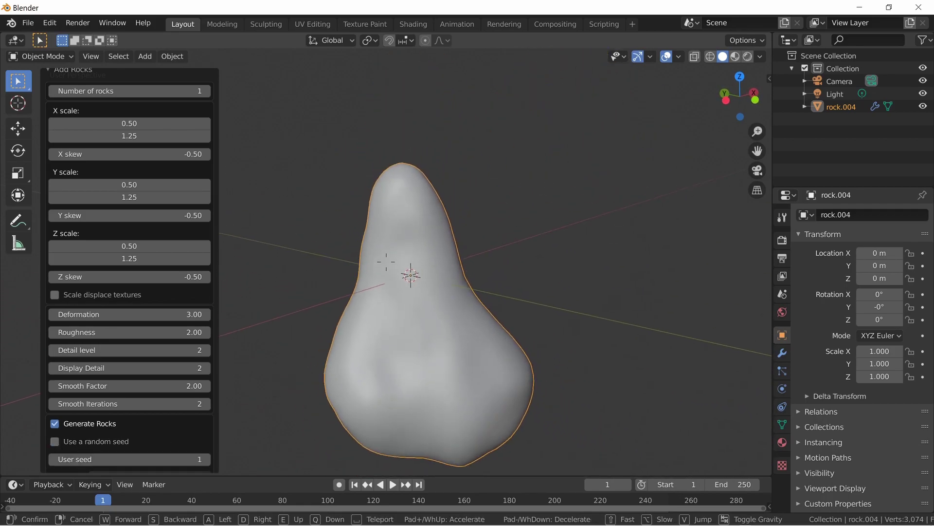
pyautogui.click(389, 265)
# Examine the shape of the seeded rock from several sides
pyautogui.hotkey('shift', '`')
pyautogui.press('q')
pyautogui.press('a')
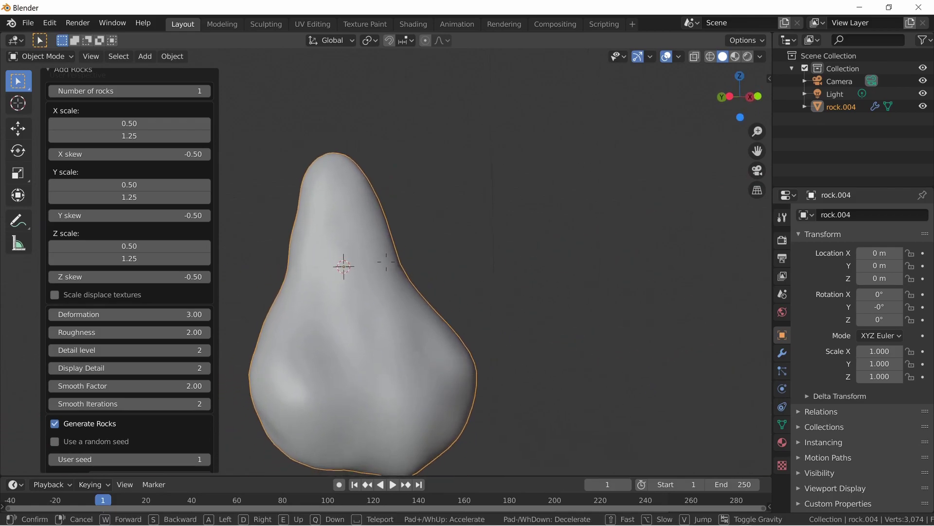
pyautogui.click(311, 283)
pyautogui.hotkey('shift', '`')
pyautogui.click(387, 262)
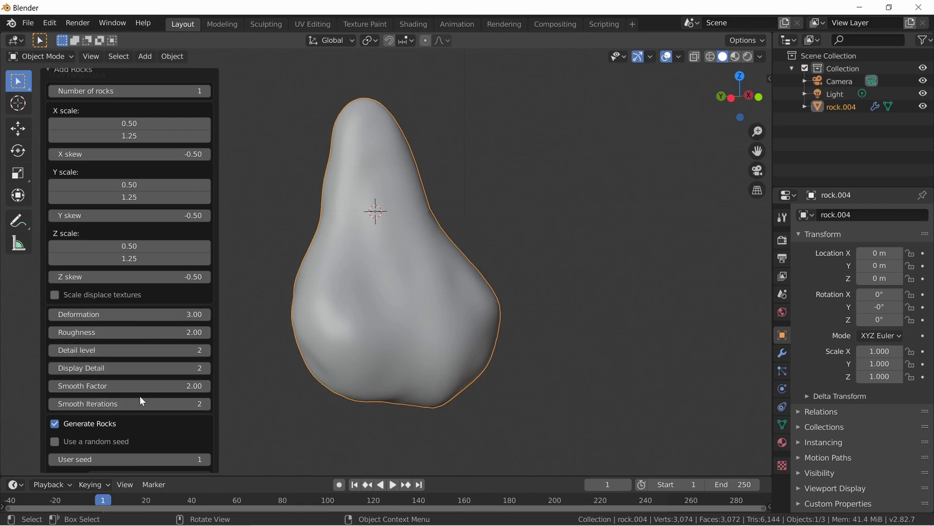
pyautogui.hotkey('shift', '`')
pyautogui.press('a')
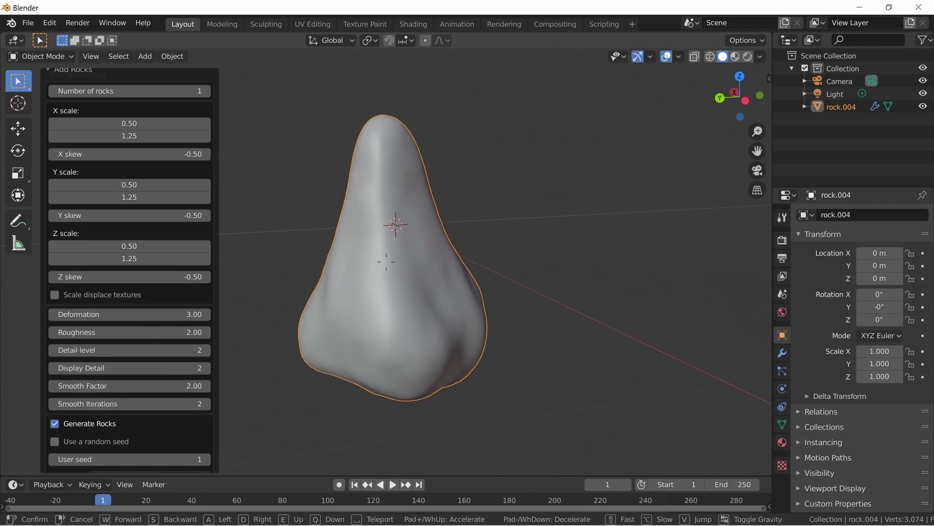
pyautogui.click(386, 262)
# Raise the rock's maximum Y scale to 2.91 and its minimum X scale to 1.49
pyautogui.moveTo(158, 197); pyautogui.dragTo(217, 197)
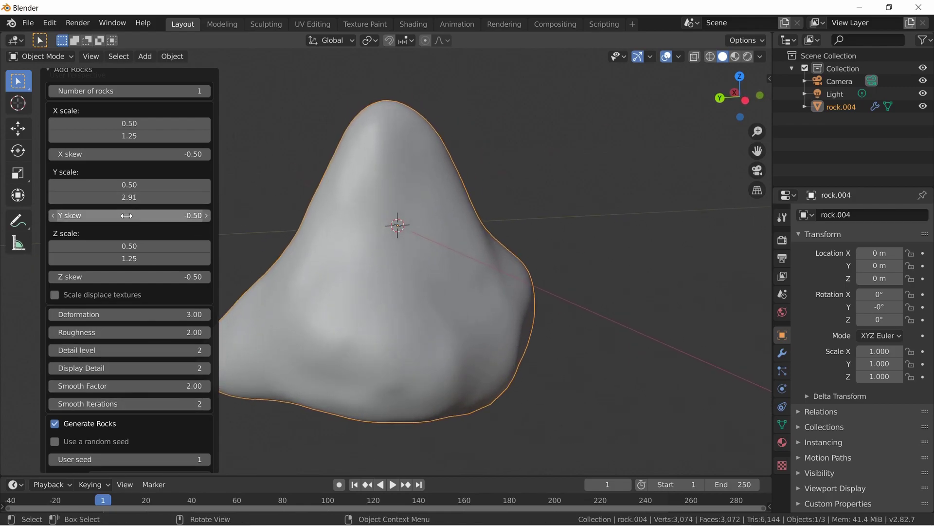
pyautogui.moveTo(129, 123); pyautogui.dragTo(185, 123)
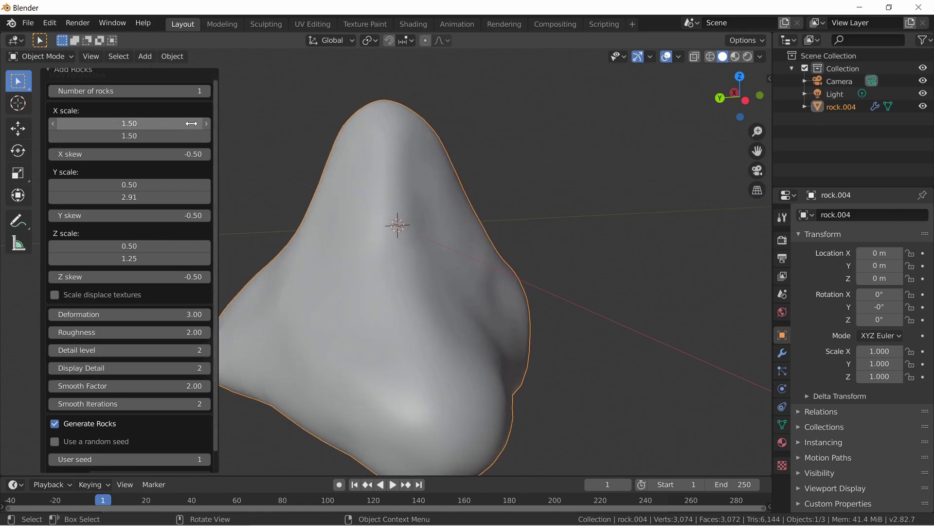
pyautogui.hotkey('shift', '`')
pyautogui.click(385, 263)
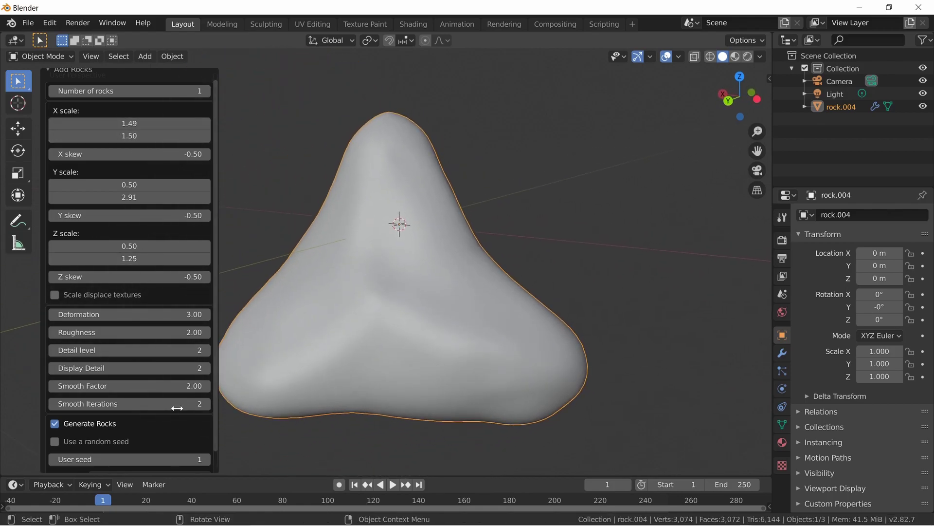
# Raise the rock's Display Detail first to 3 and finally to 5
pyautogui.click(179, 365)
pyautogui.press('Return')
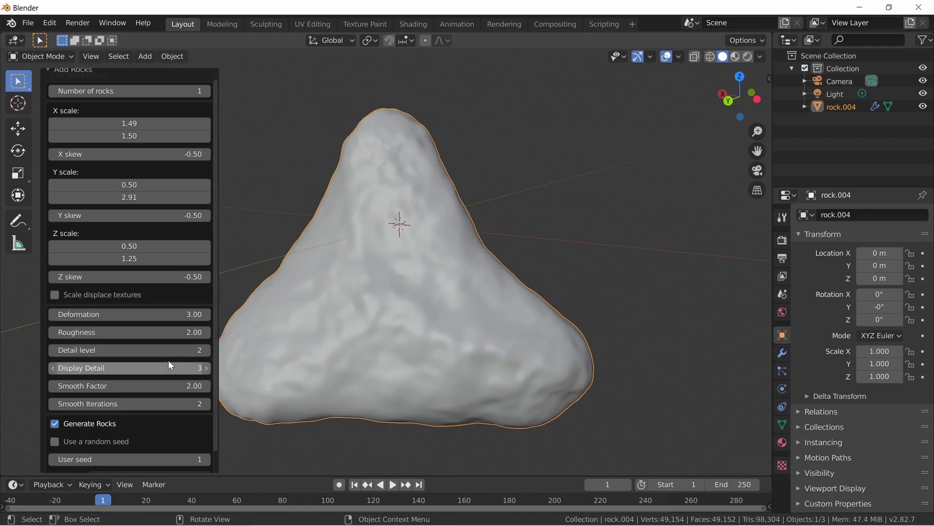
pyautogui.click(197, 366)
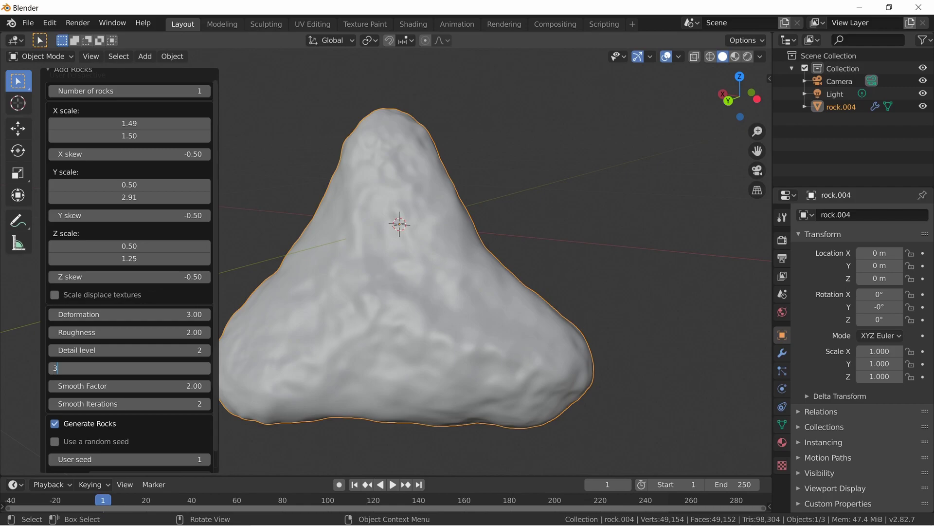
pyautogui.moveTo(58, 368); pyautogui.dragTo(52, 368)
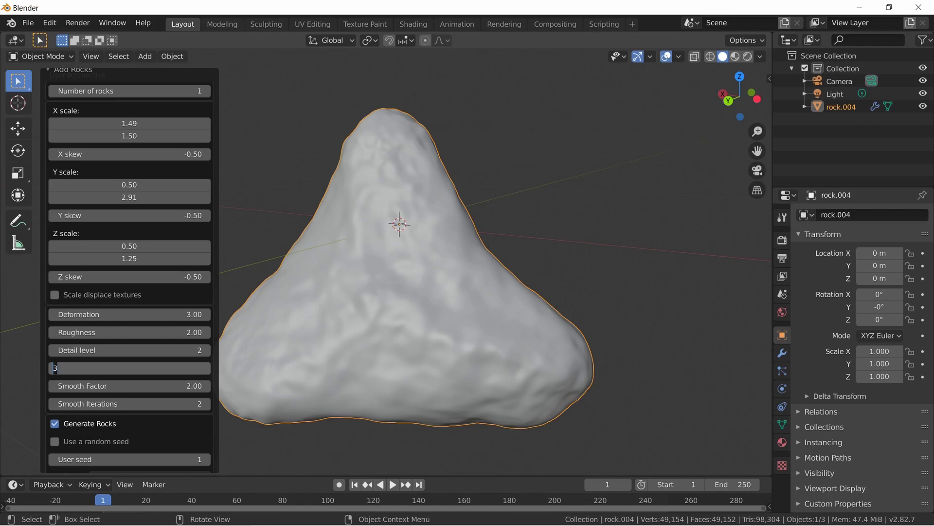
pyautogui.press('Return')
pyautogui.click(167, 369)
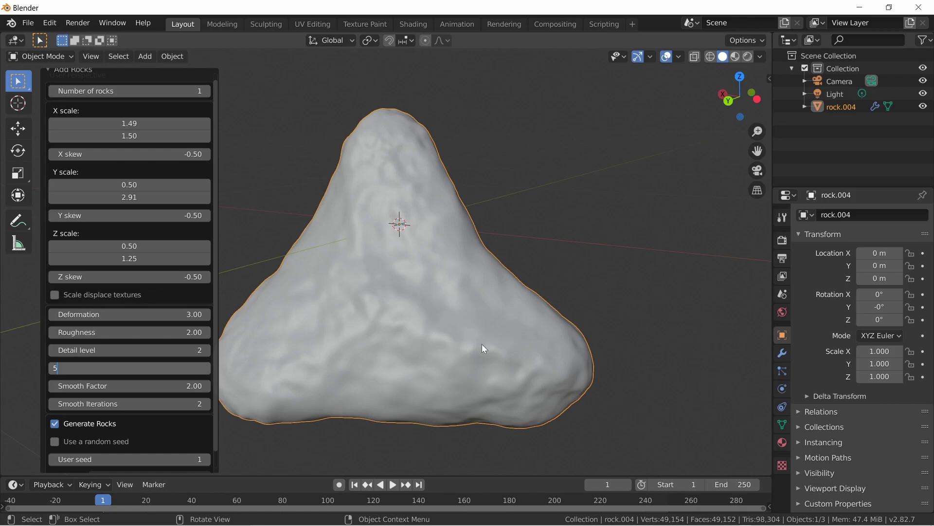
pyautogui.press('Return')
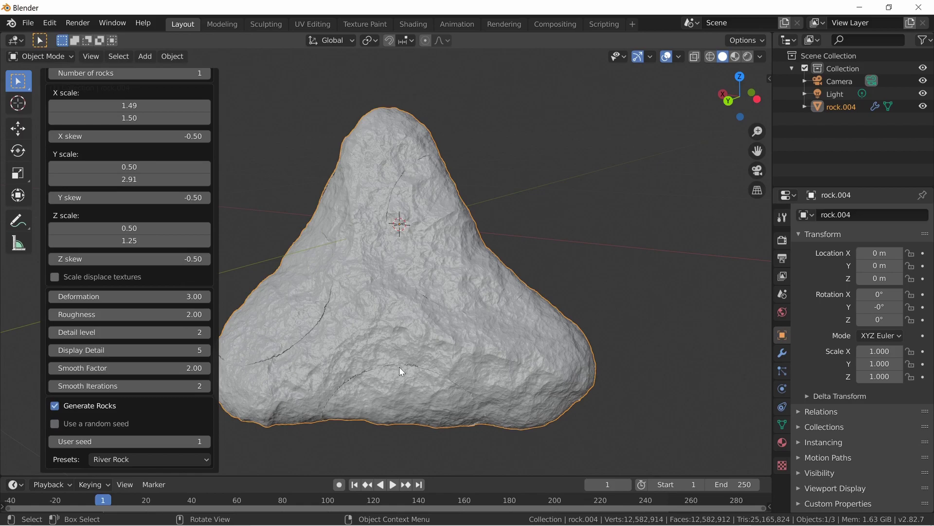
# Inspect the detailed rock's surface and cracks up close and from several sides
pyautogui.hotkey('shift', '`')
pyautogui.press('w')
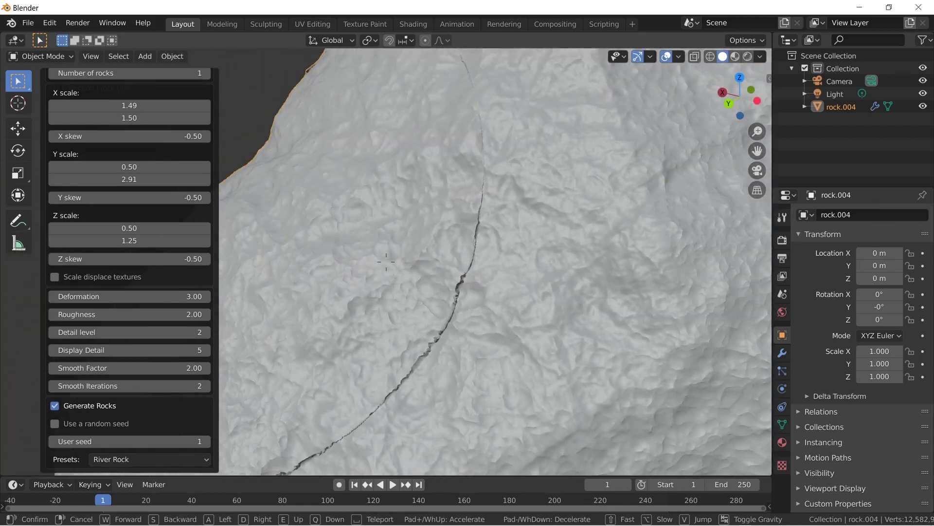
pyautogui.press('w')
pyautogui.press('s')
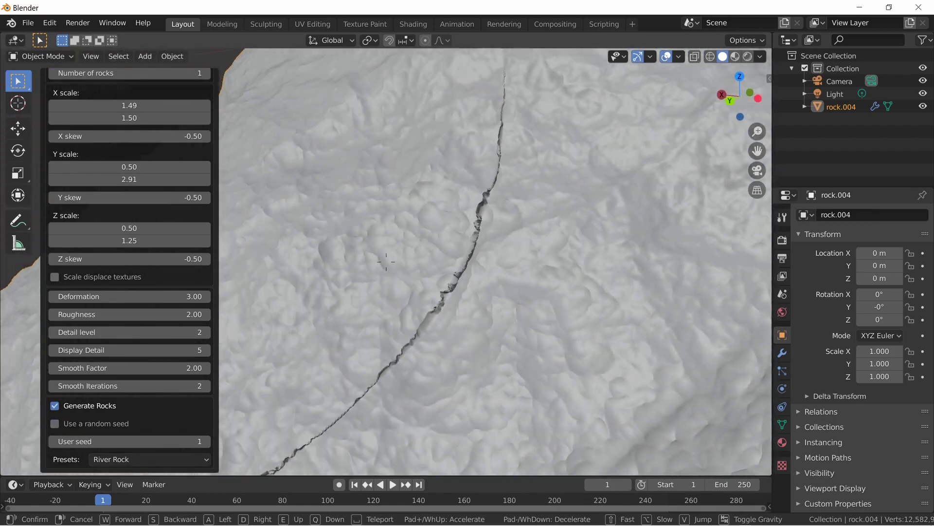
pyautogui.press('w')
pyautogui.press('s')
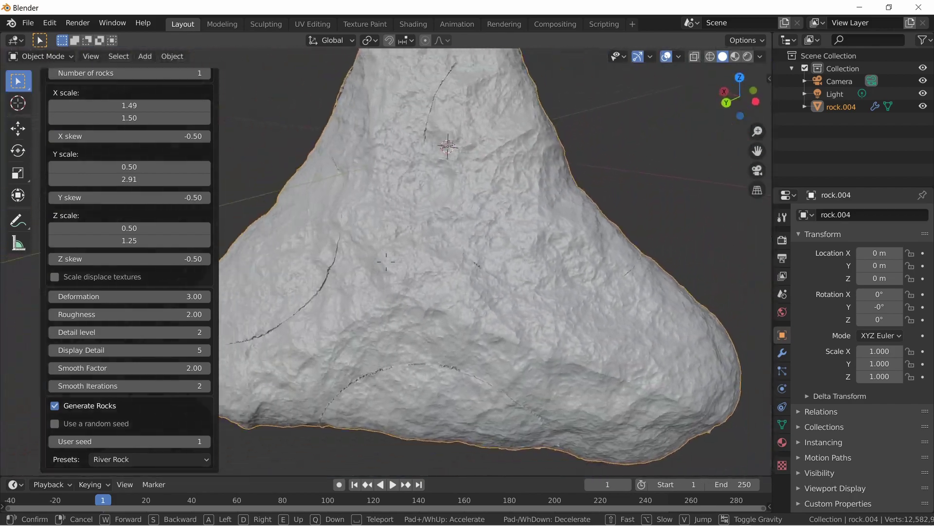
pyautogui.press('s')
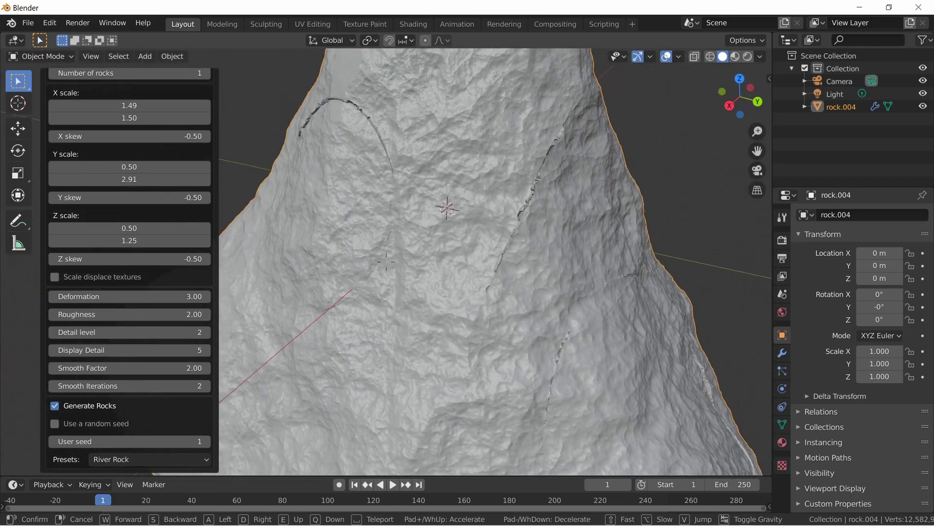
pyautogui.press('w')
pyautogui.press('d')
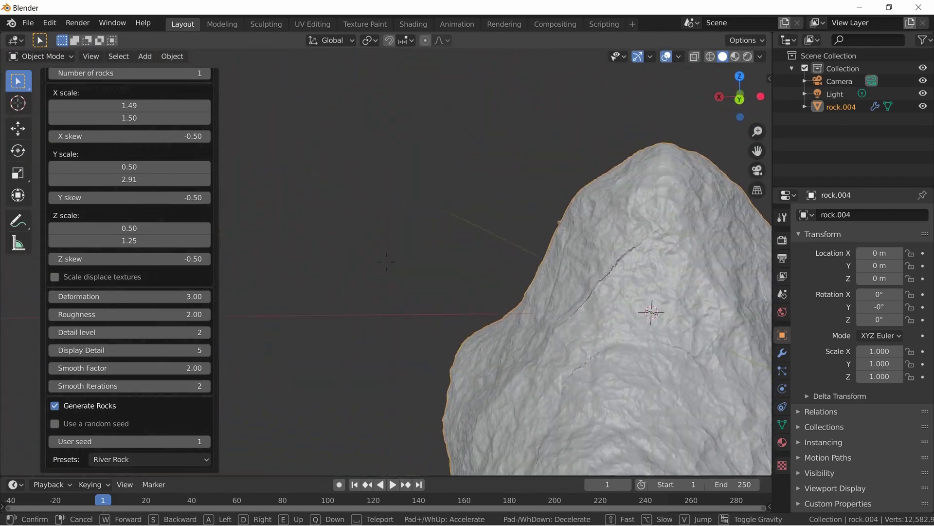
pyautogui.press('w')
pyautogui.press('d')
pyautogui.click(387, 262)
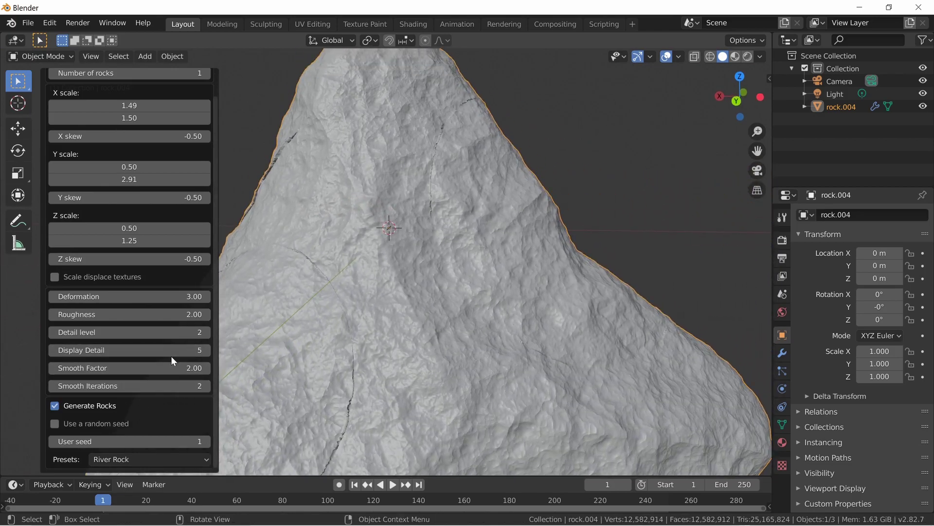
# Bring the whole rock back into view and reduce its Display Detail to 3
pyautogui.scroll(-5, 417, 323)
pyautogui.scroll(6, 413, 328)
pyautogui.hotkey('shift', '`')
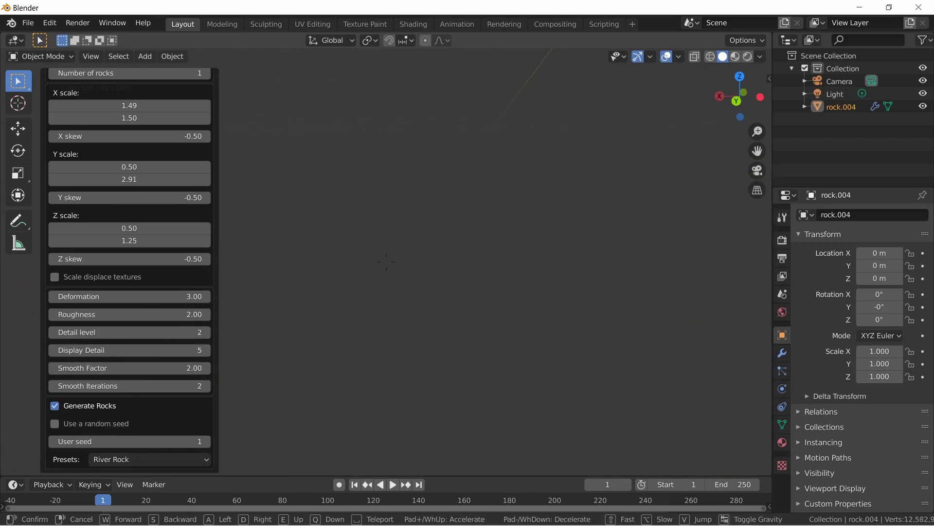
pyautogui.press('w')
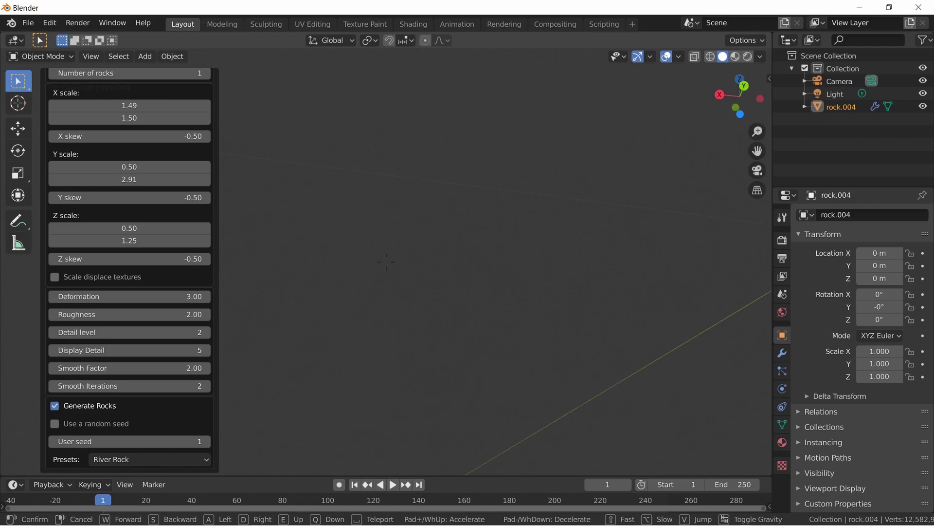
pyautogui.press('w')
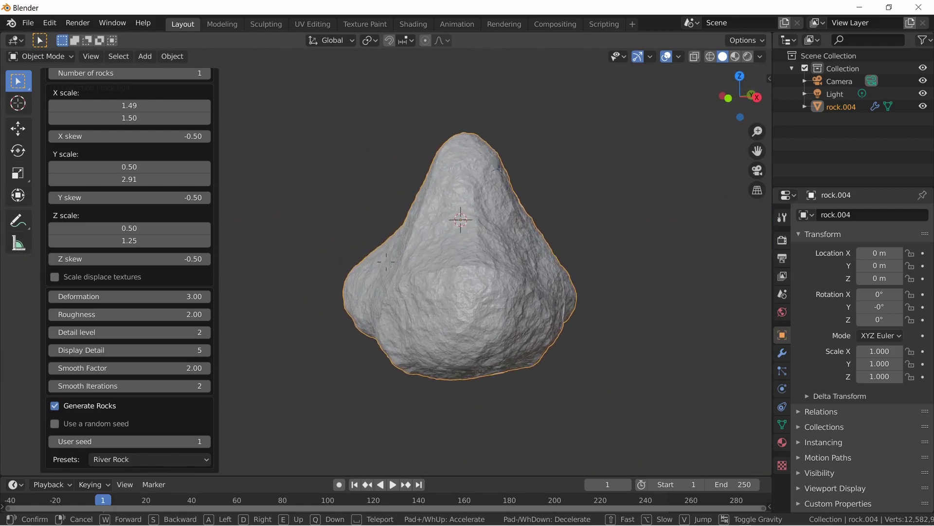
pyautogui.press('Return')
pyautogui.click(129, 350)
pyautogui.write('3')
pyautogui.press('Return')
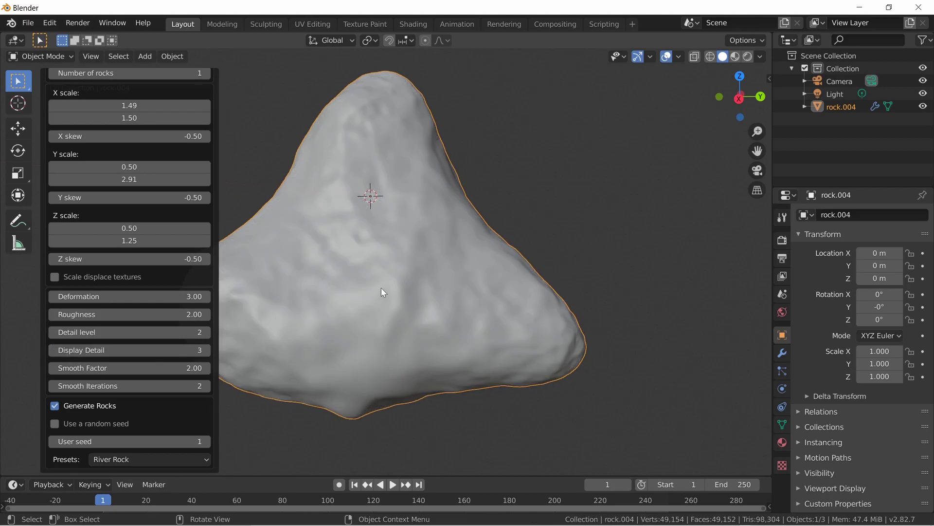
pyautogui.moveTo(383, 292); pyautogui.dragTo(539, 296, button='middle')
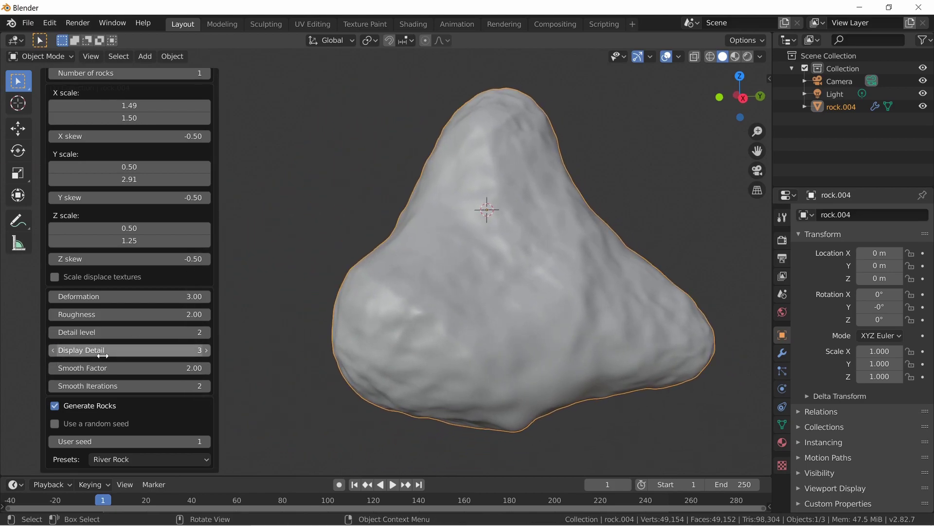
# Delete the current rock and generate a new default one with the Rock Generator
pyautogui.press('x')
pyautogui.click(537, 291)
pyautogui.hotkey('shift', 'a')
pyautogui.moveTo(503, 271)
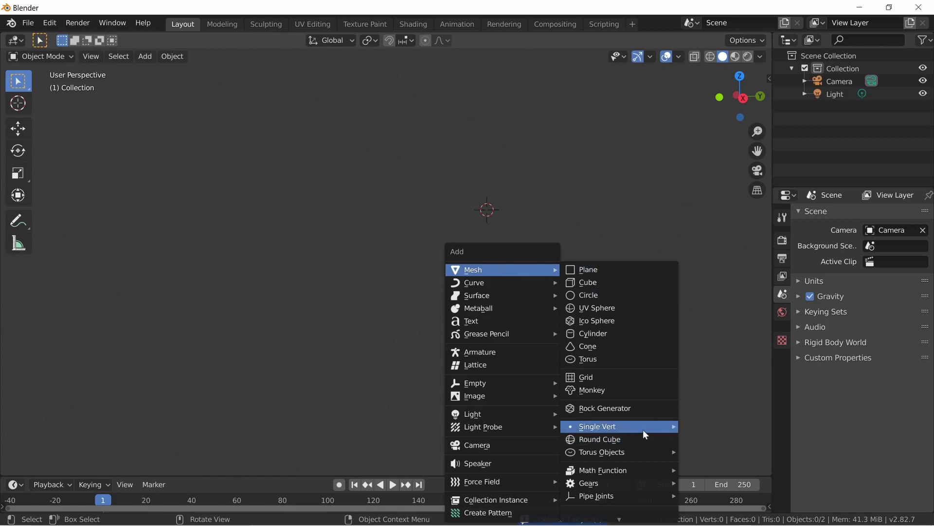
pyautogui.click(635, 408)
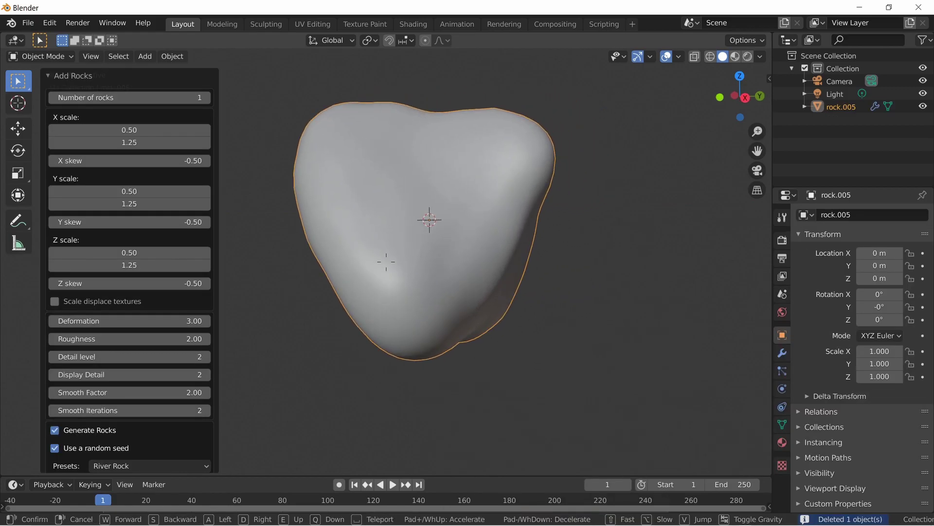
pyautogui.click(386, 261)
# Set the new rock's X scale range to 2.13 minimum and 4.32 maximum
pyautogui.moveTo(131, 130); pyautogui.dragTo(205, 131)
pyautogui.click(205, 130)
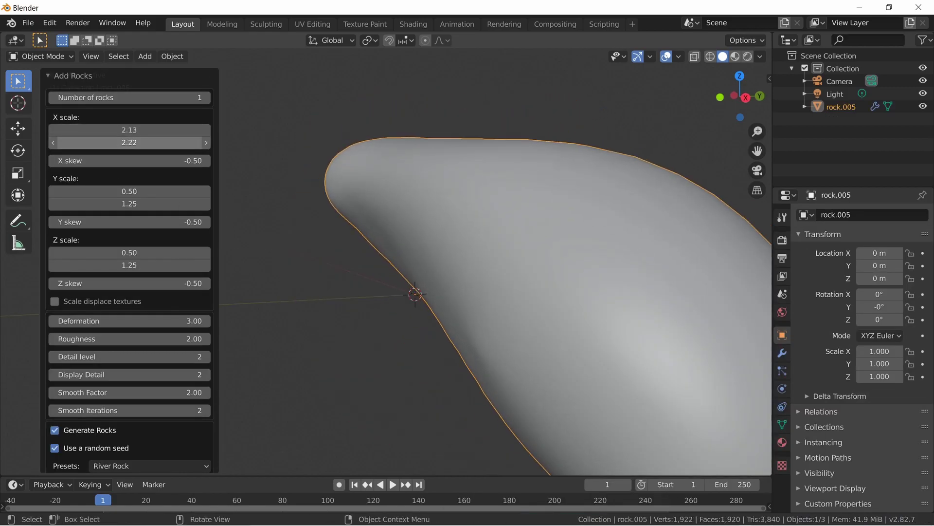
pyautogui.moveTo(131, 142); pyautogui.dragTo(205, 143)
pyautogui.hotkey('shift', '`')
pyautogui.press('a')
pyautogui.press('s')
pyautogui.press('q')
pyautogui.click(386, 262)
# Set the rock's minimum Y scale to 2.20 and its Z scale range to 2.10 and 2.47
pyautogui.moveTo(136, 191); pyautogui.dragTo(212, 190)
pyautogui.moveTo(138, 250); pyautogui.dragTo(207, 248)
pyautogui.moveTo(177, 265); pyautogui.dragTo(207, 265)
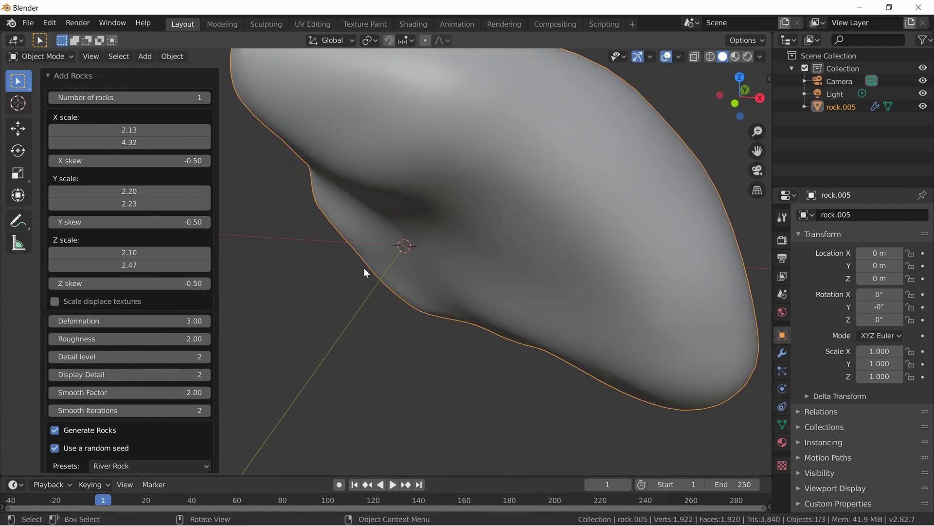
pyautogui.hotkey('shift', '`')
pyautogui.press('a')
pyautogui.press('s')
pyautogui.click(386, 261)
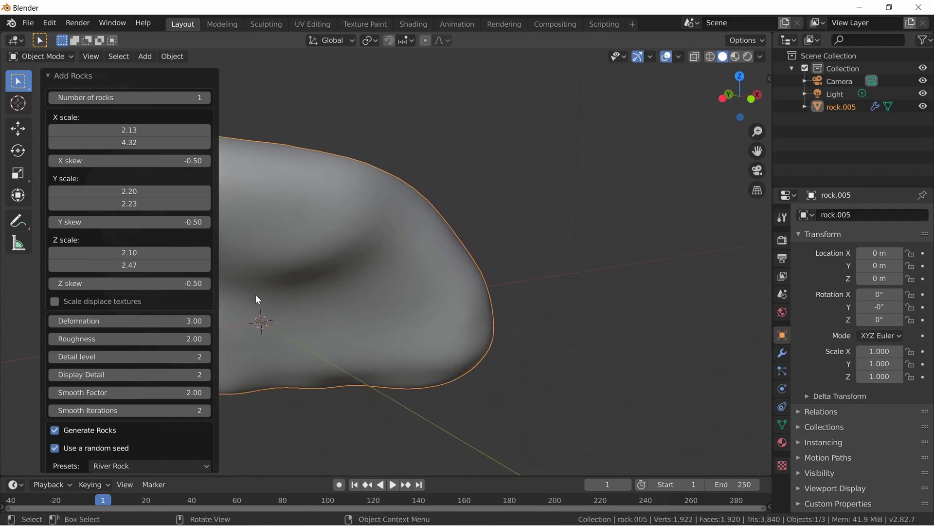
# Inspect the enlarged rock from several angles, including its base mesh in Edit Mode
pyautogui.click(167, 383)
pyautogui.click(246, 325)
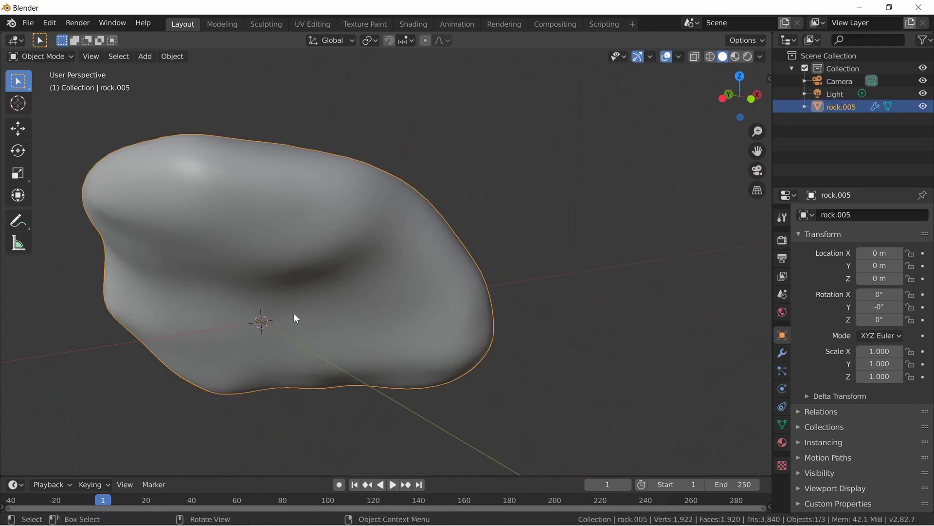
pyautogui.hotkey('shift', '`')
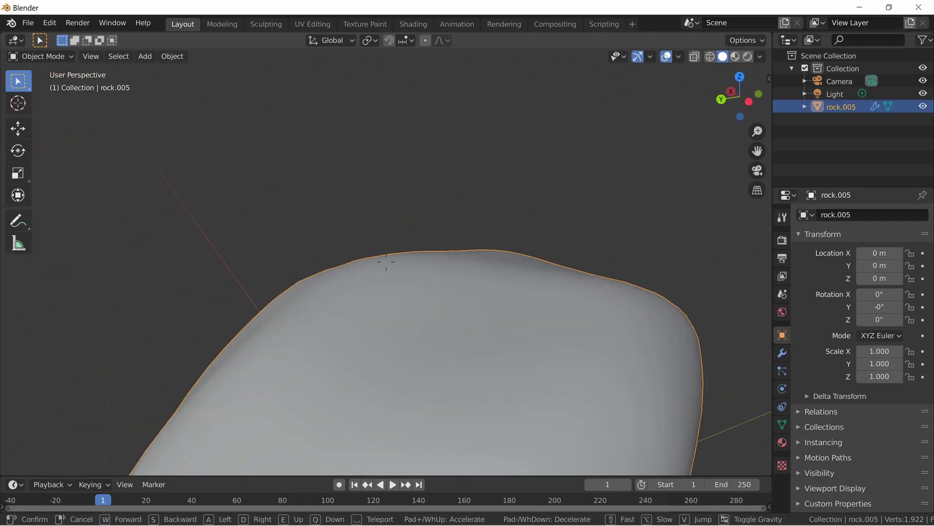
pyautogui.press('s')
pyautogui.click(386, 265)
pyautogui.press('Tab')
pyautogui.press('q')
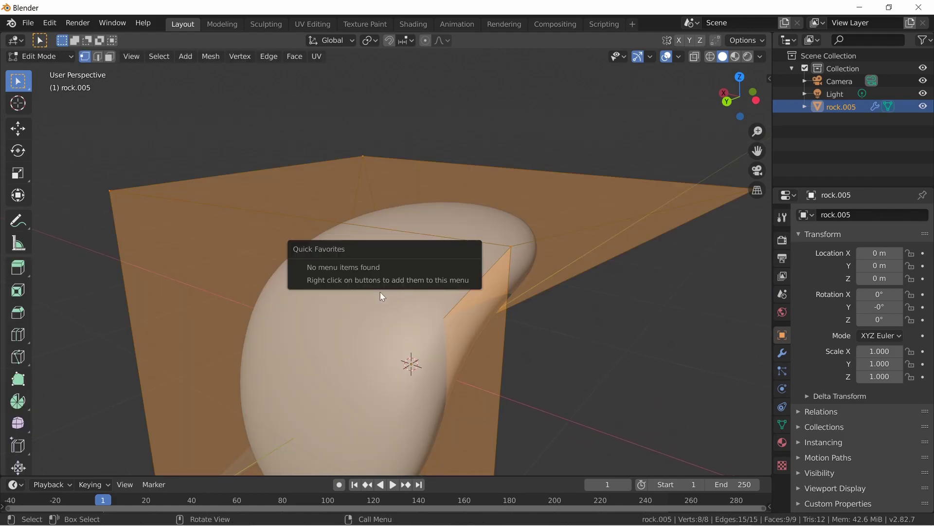
pyautogui.press('Escape')
pyautogui.hotkey('shift', '`')
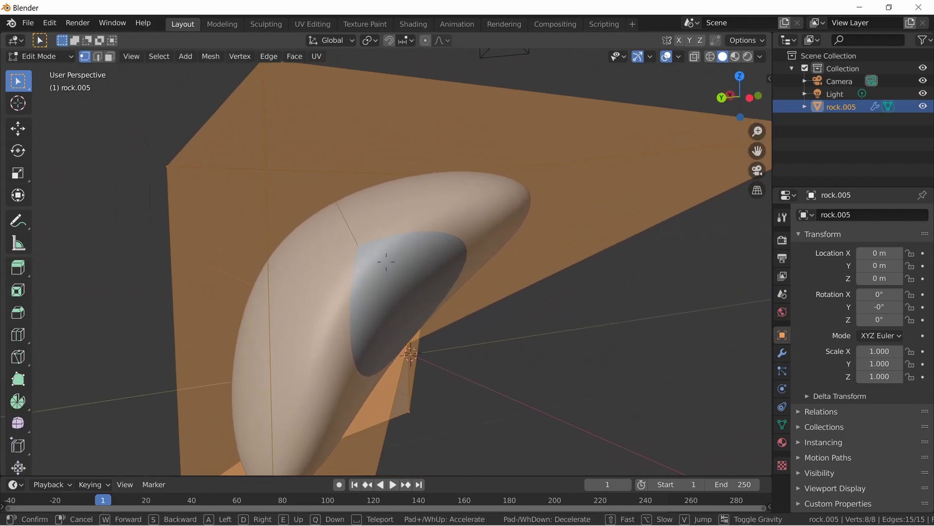
pyautogui.press('s')
pyautogui.press('d')
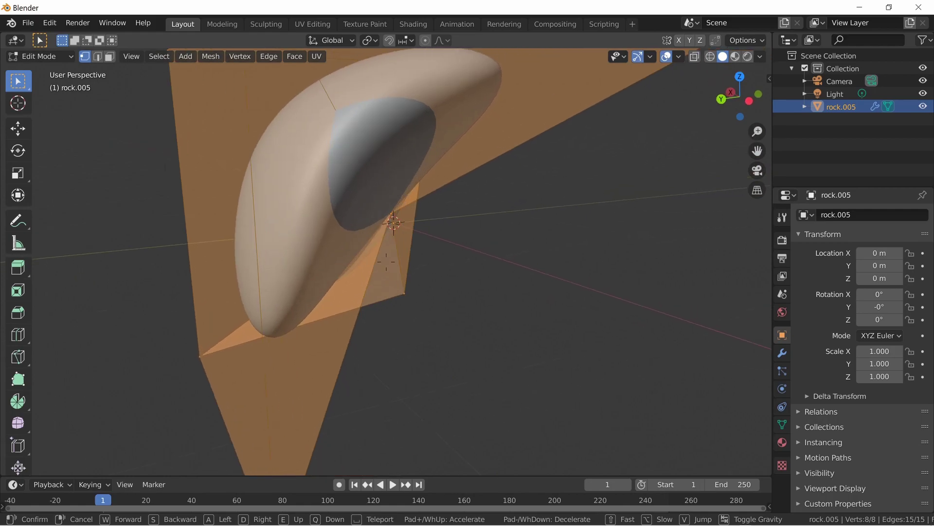
pyautogui.press('Return')
# Delete all of the rock's mesh geometry while in Edit Mode
pyautogui.moveTo(385, 240); pyautogui.dragTo(325, 282, button='middle')
pyautogui.press('x')
pyautogui.click(214, 270)
# Return to Object Mode and generate a new default rock with the Rock Generator
pyautogui.hotkey('shift', 'a')
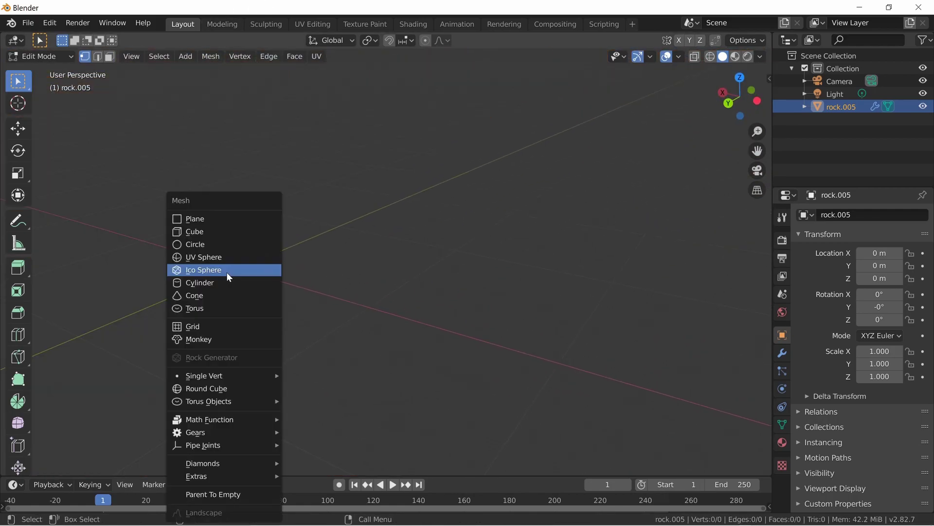
pyautogui.press('Tab')
pyautogui.hotkey('shift', 'a')
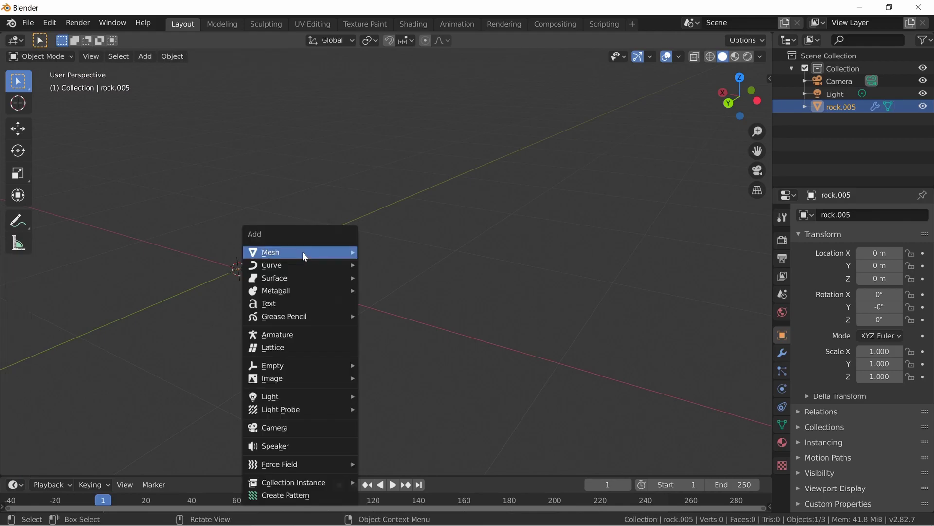
pyautogui.moveTo(302, 252)
pyautogui.click(446, 384)
# Set the new rock's Display Detail to 3 and turn off its random seed
pyautogui.hotkey('shift', '`')
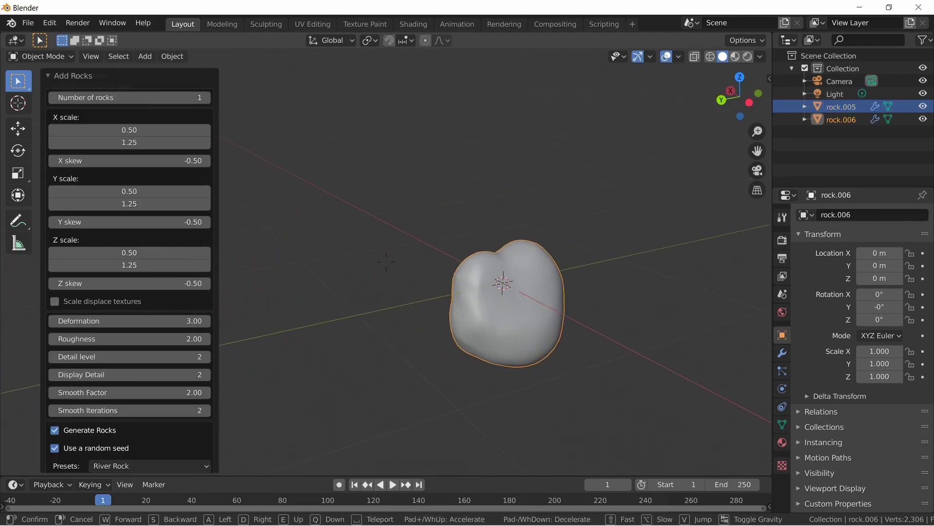
pyautogui.press('w')
pyautogui.press('s')
pyautogui.click(385, 261)
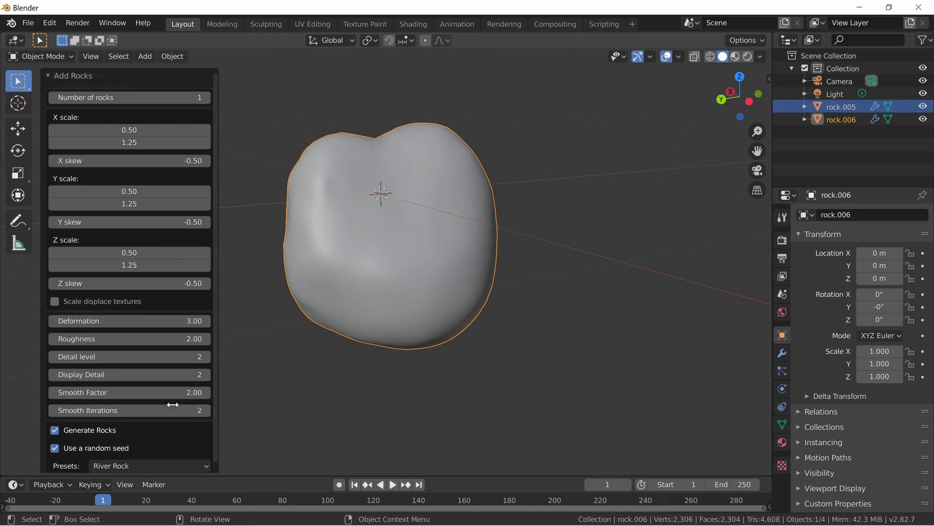
pyautogui.click(207, 375)
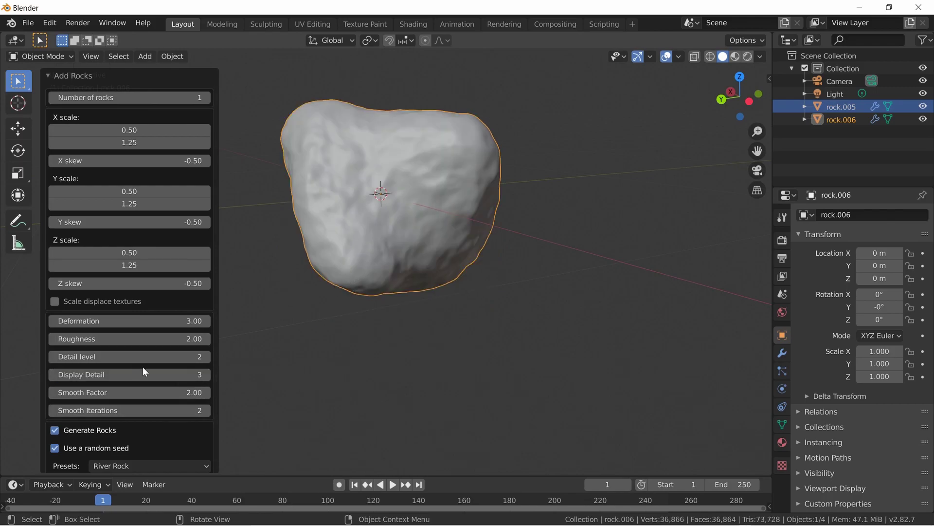
pyautogui.click(58, 449)
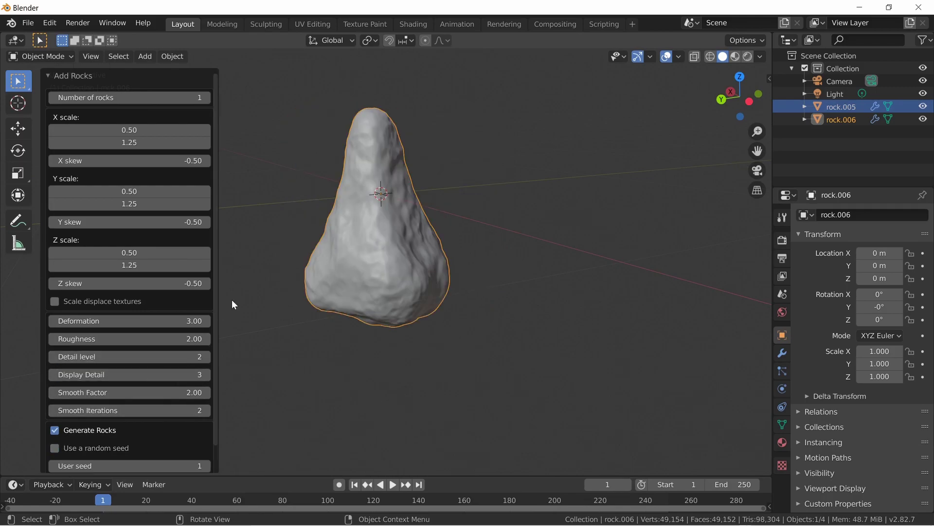
# Examine the detailed rock's surface from several sides and review all of its Rock Generator settings
pyautogui.hotkey('shift', '`')
pyautogui.press('w')
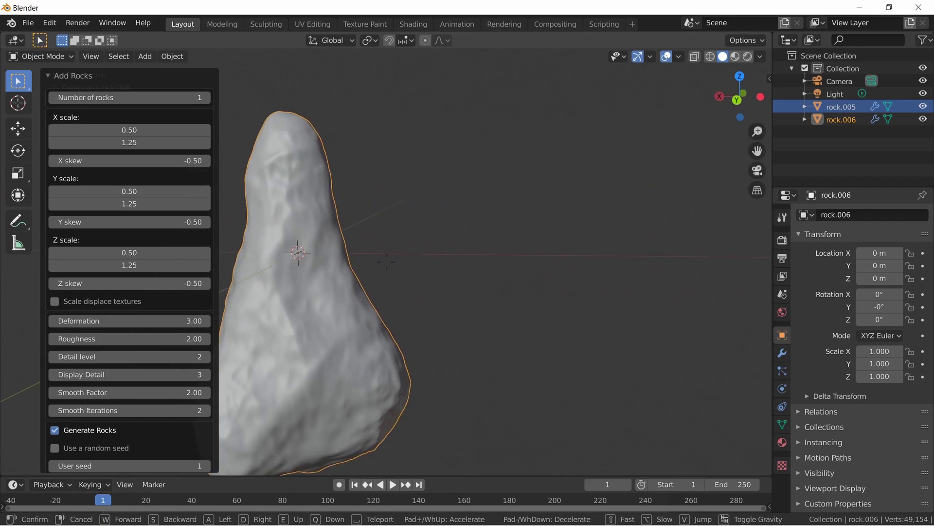
pyautogui.press('s')
pyautogui.press('a')
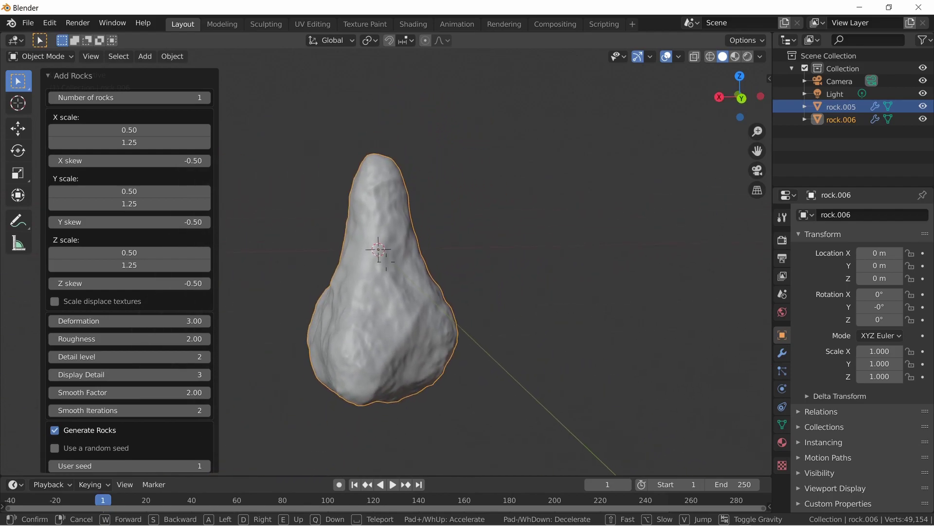
pyautogui.press('w')
pyautogui.press('w')
pyautogui.press('s')
pyautogui.press('e')
pyautogui.press('q')
pyautogui.press('w')
pyautogui.press('s')
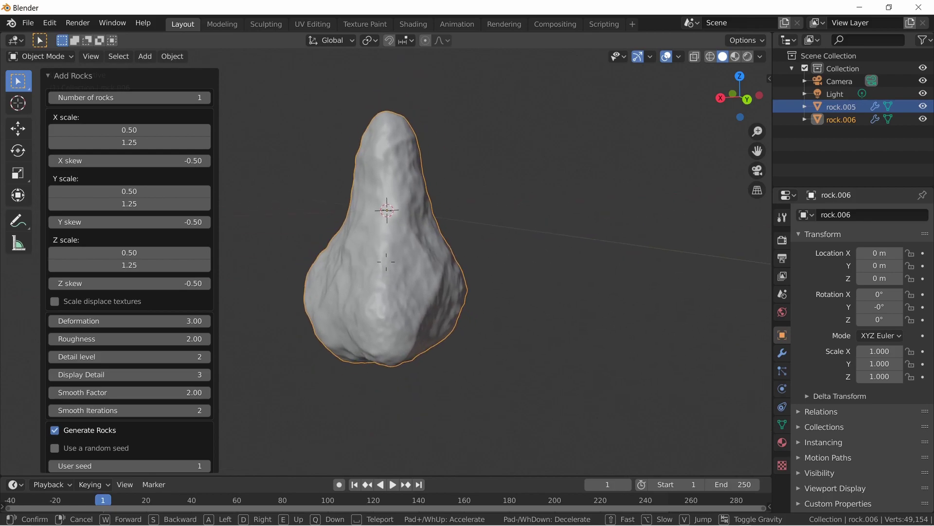
pyautogui.press('Return')
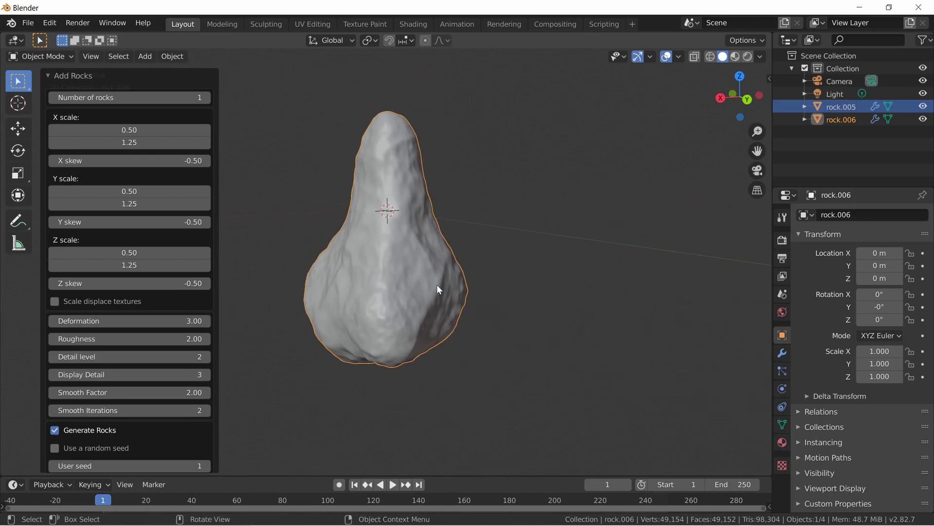
pyautogui.scroll(-2, 157, 357)
pyautogui.scroll(2, 157, 357)
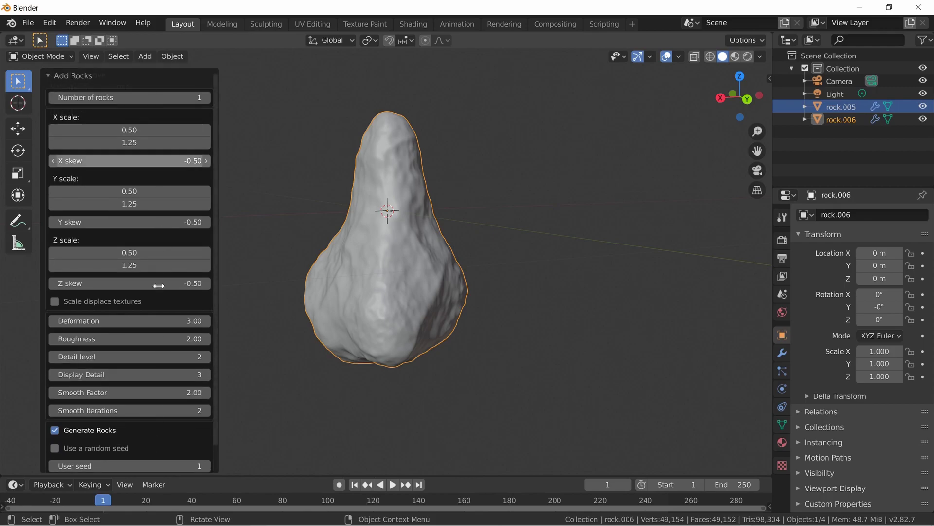
pyautogui.scroll(-2, 158, 286)
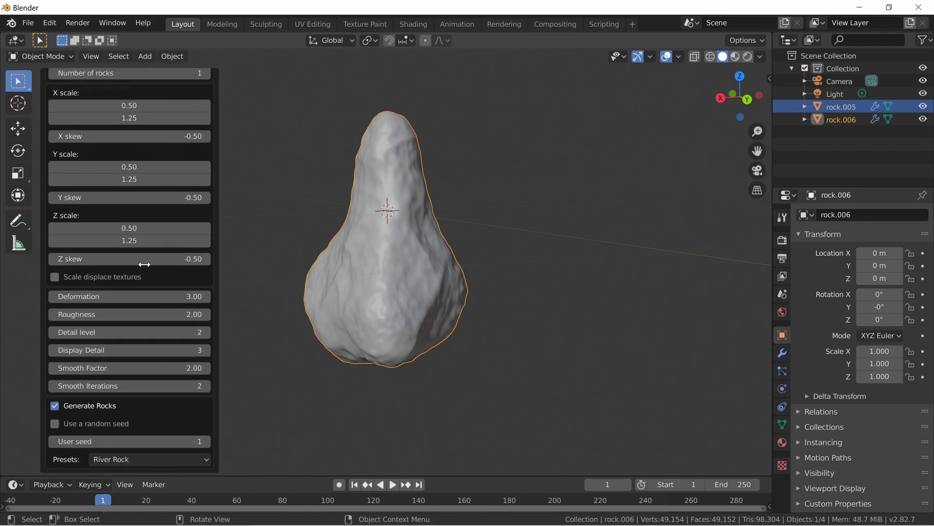
pyautogui.scroll(2, 146, 272)
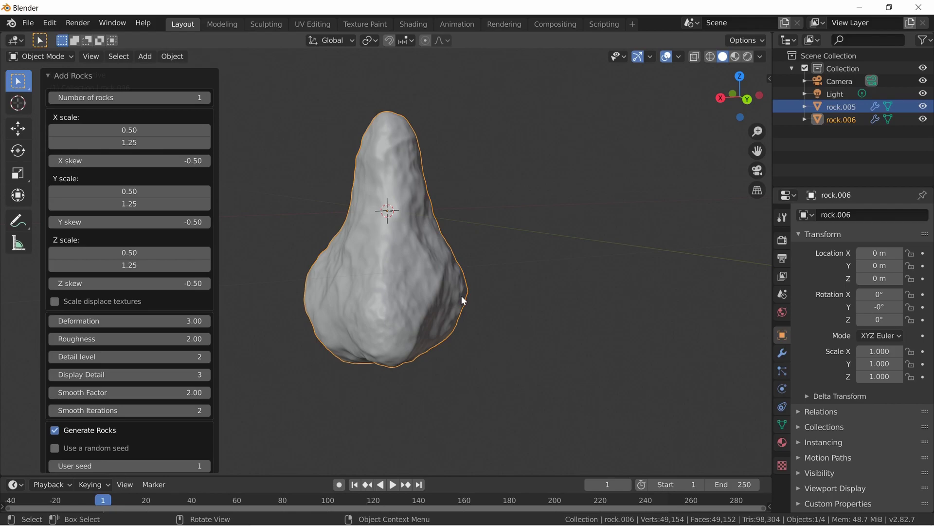
# Examine the rock's overall shape from its other side, both up close and from a distance
pyautogui.hotkey('shift', '`')
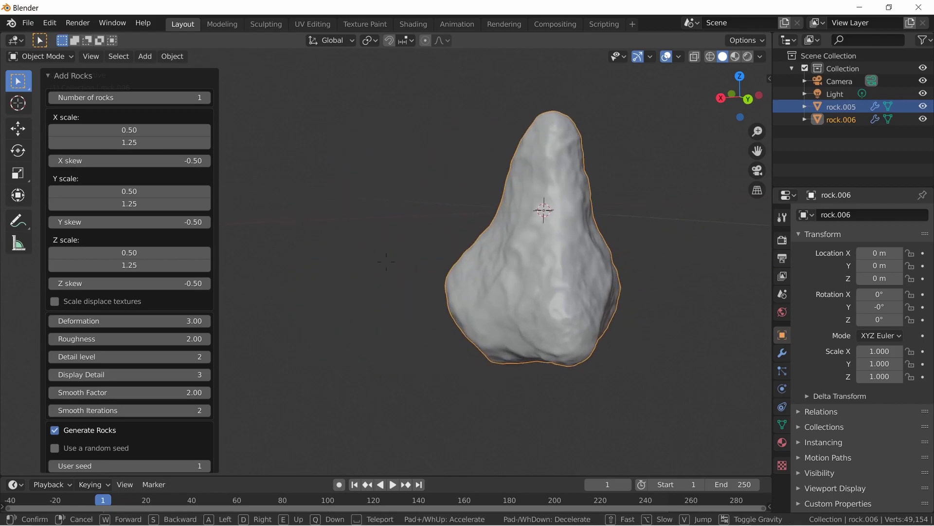
pyautogui.press('w')
pyautogui.press('s')
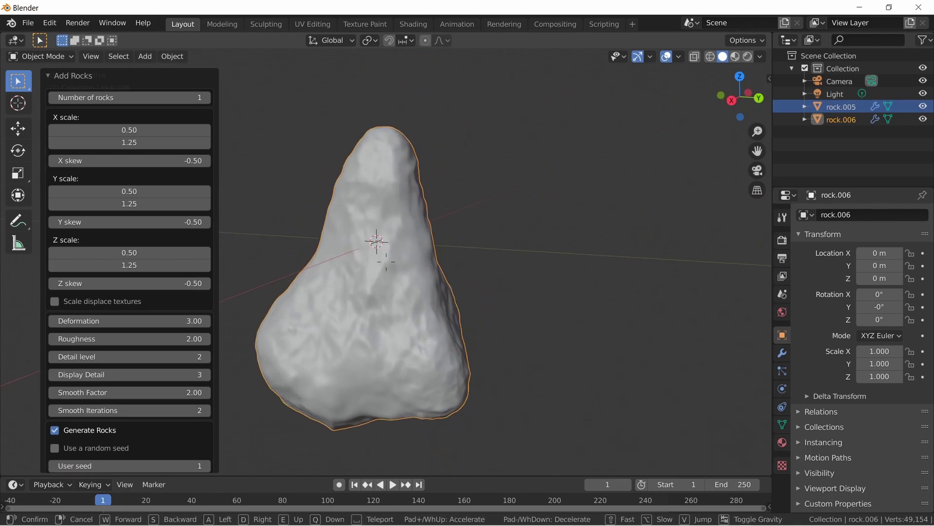
pyautogui.press('w')
pyautogui.press('s')
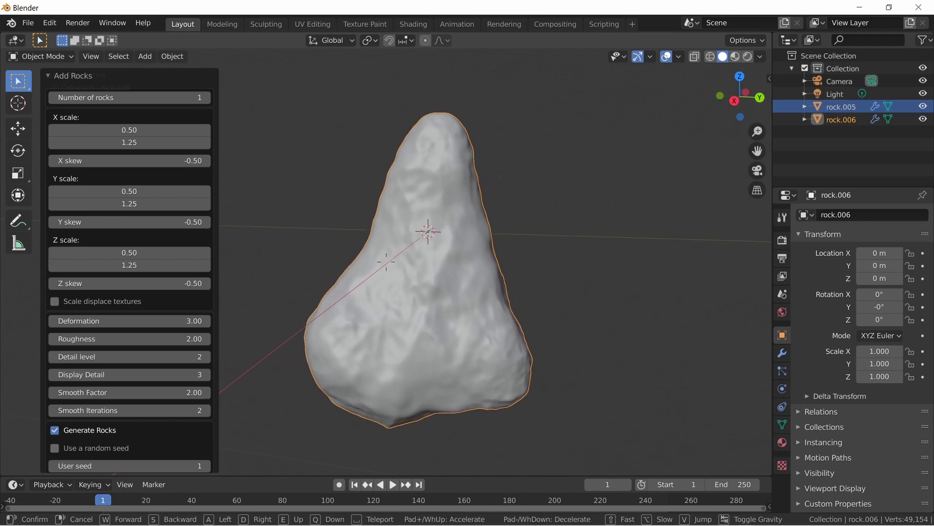
pyautogui.press('w')
pyautogui.press('s')
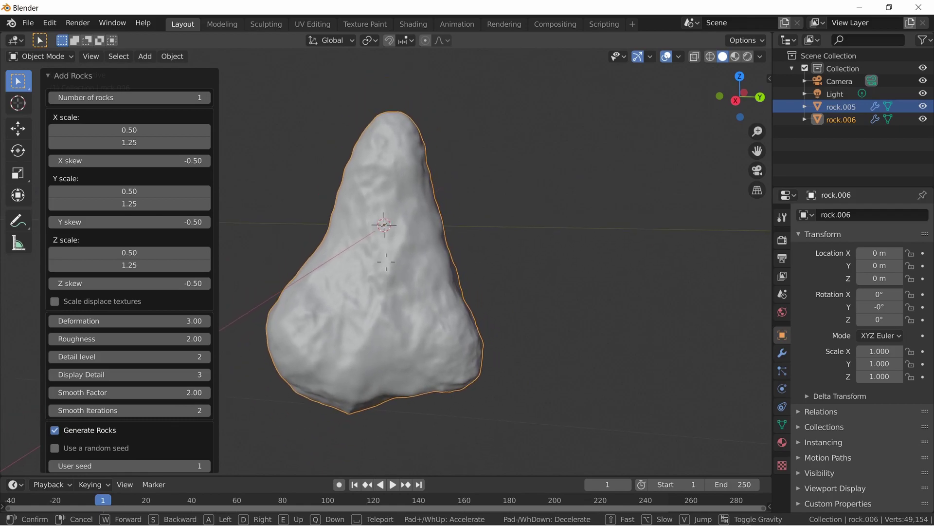
pyautogui.press('w')
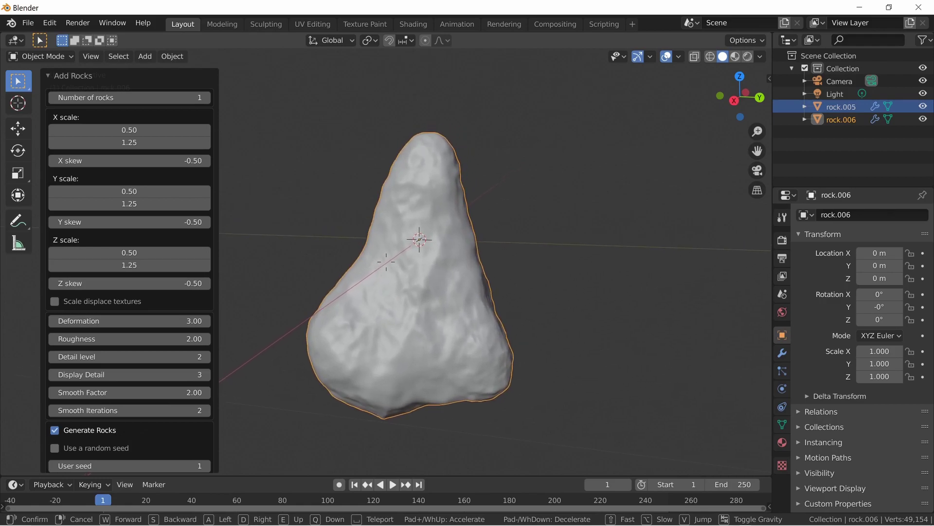
pyautogui.click(388, 266)
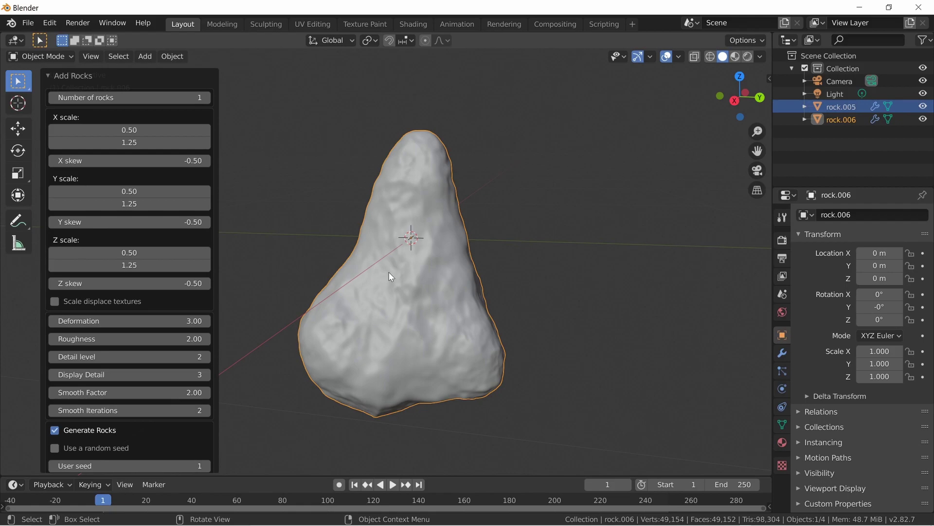
pyautogui.scroll(-20, 381, 273)
pyautogui.scroll(20, 380, 273)
pyautogui.scroll(-11, 380, 273)
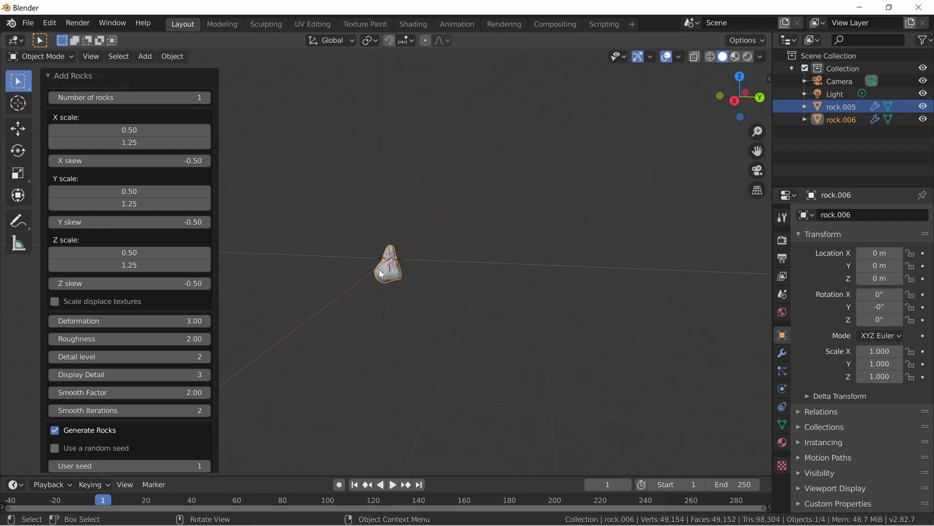